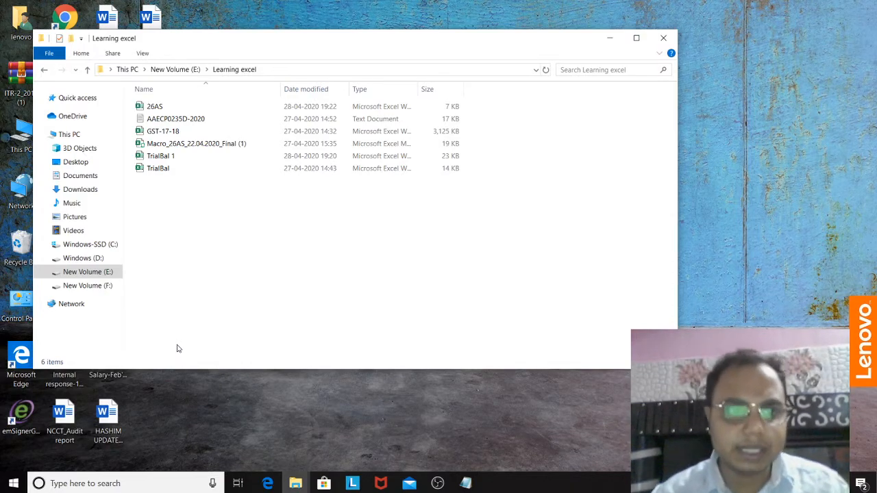
# Step: Open the Form 26AS text document from the Learning excel folder in Notepad, view it maximized, and minimize it
pyautogui.doubleClick(241, 122)
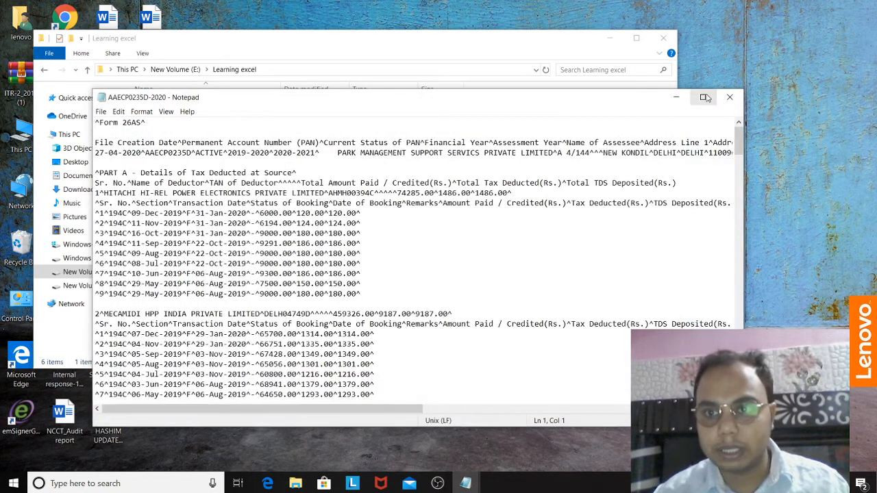
pyautogui.click(705, 97)
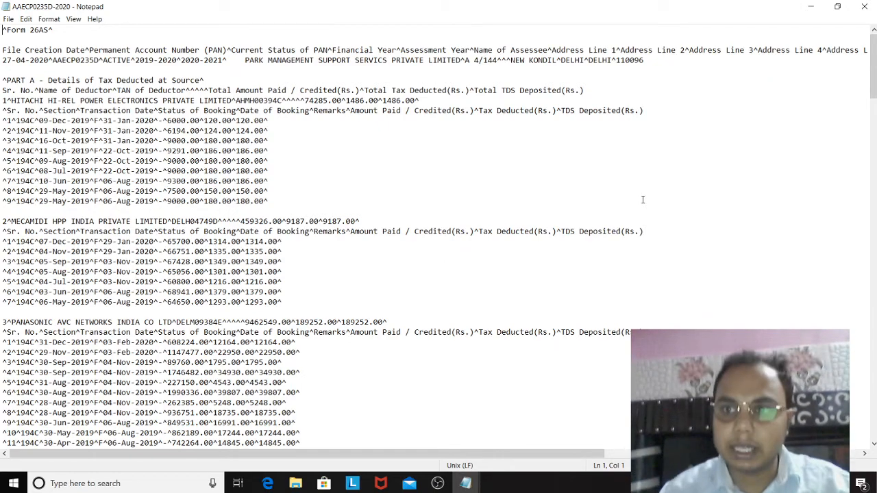
pyautogui.click(811, 6)
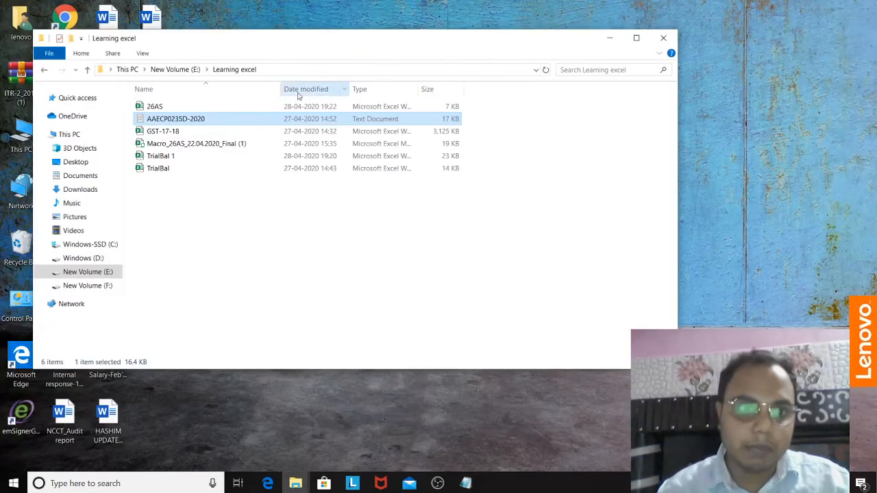
# Step: Open the 26AS workbook from the Learning excel folder in Excel and select cell A1 of Sheet1
pyautogui.doubleClick(246, 109)
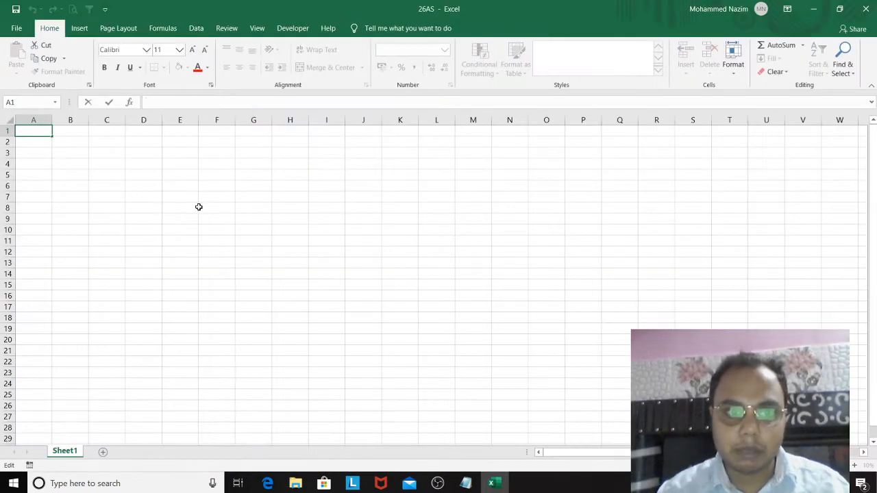
pyautogui.click(197, 206)
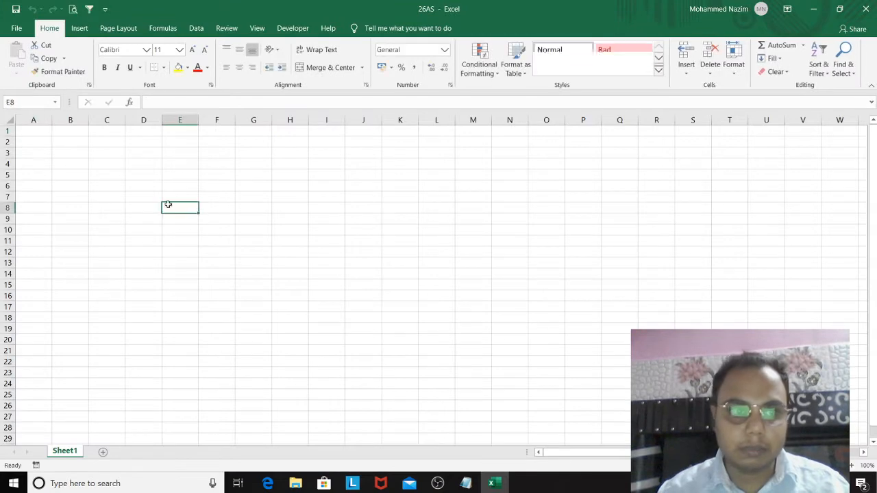
pyautogui.click(45, 133)
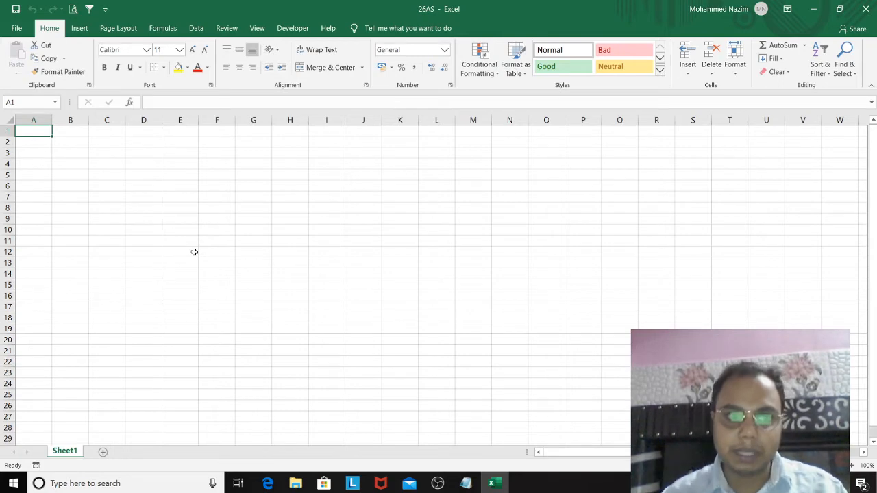
# Step: Copy the entire Form 26AS text from Notepad and paste it into the 26AS workbook in Excel, starting at cell A1
pyautogui.click(475, 486)
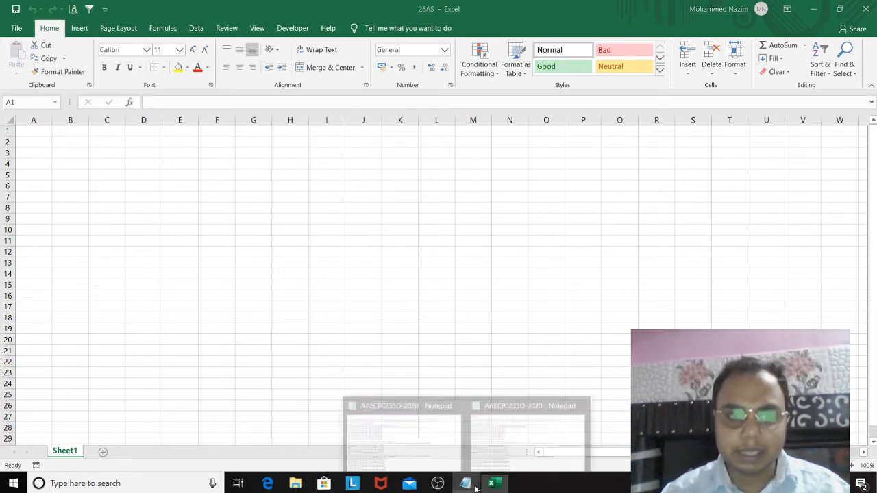
pyautogui.moveTo(444, 451)
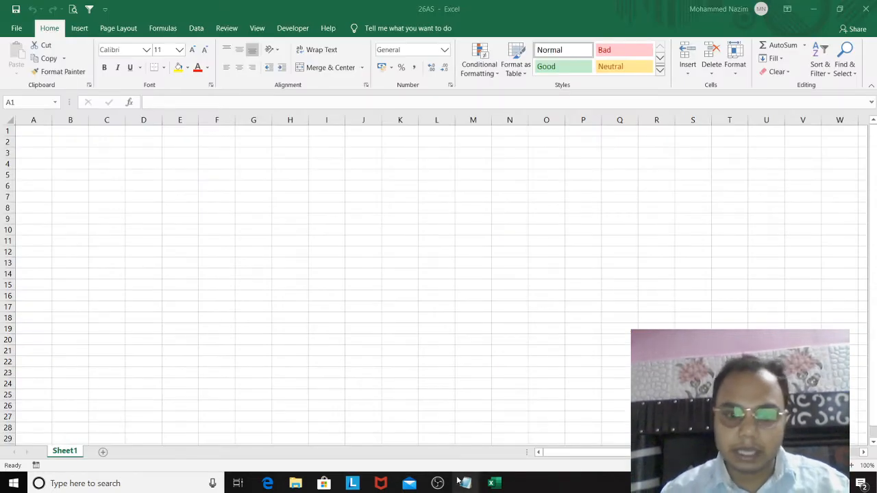
pyautogui.moveTo(466, 484)
pyautogui.click(421, 442)
pyautogui.hotkey('ctrl', 'a')
pyautogui.hotkey('ctrl', 'c')
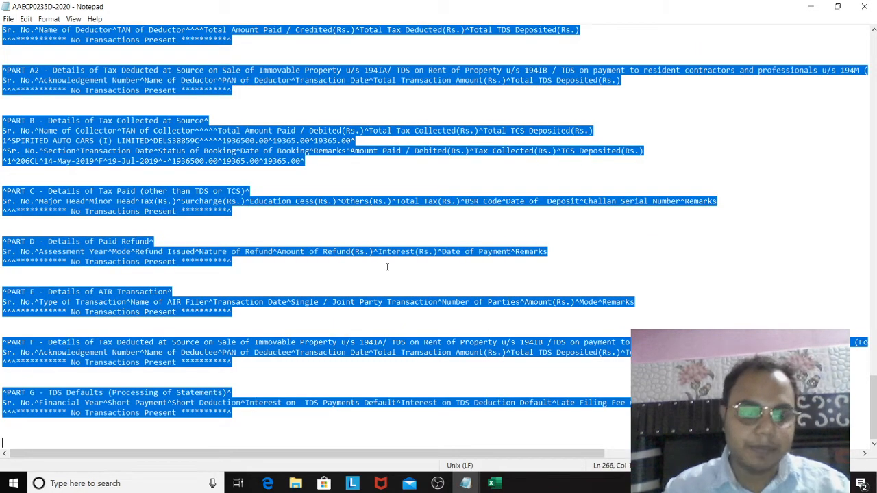
pyautogui.hotkey('alt', 'Tab')
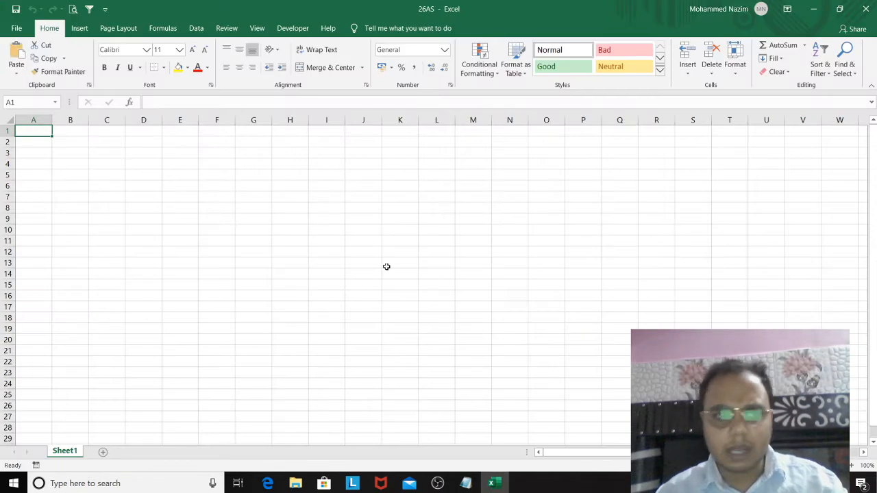
pyautogui.hotkey('ctrl', 'v')
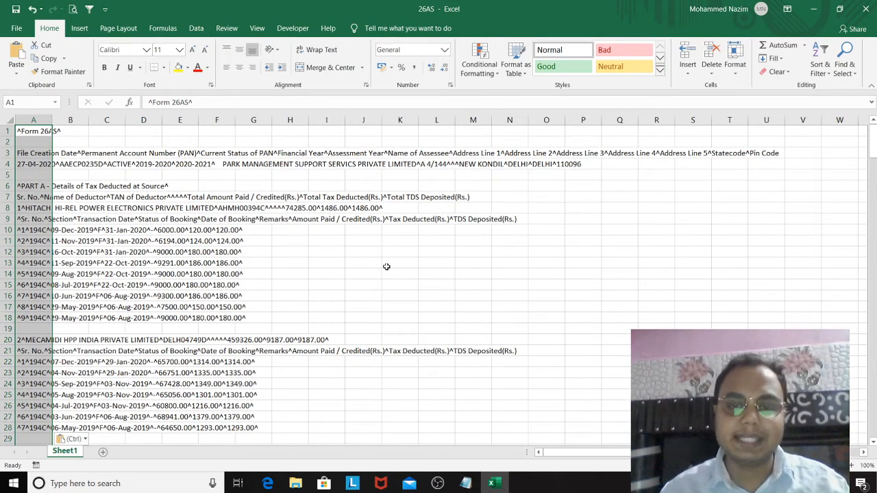
pyautogui.press('Down')
pyautogui.press('Up')
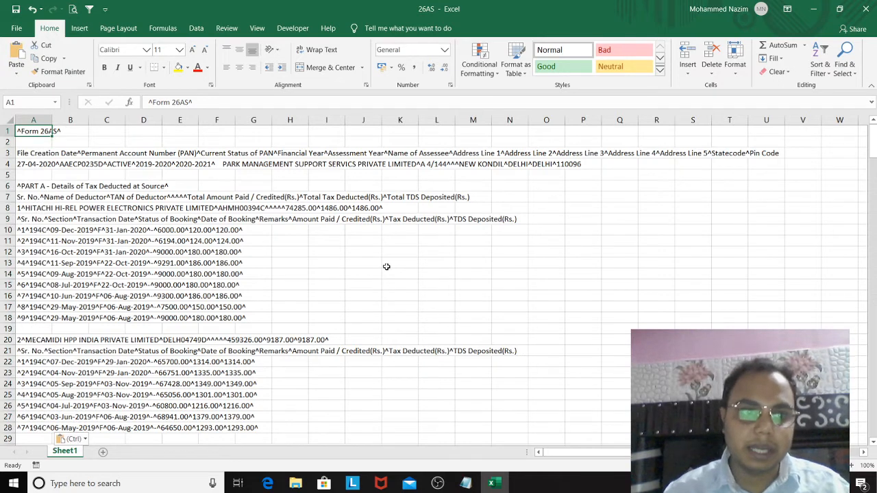
# Step: Split column A with Text to Columns as delimited data, using ^ as the other delimiter, General format and destination $A$1
pyautogui.click(40, 118)
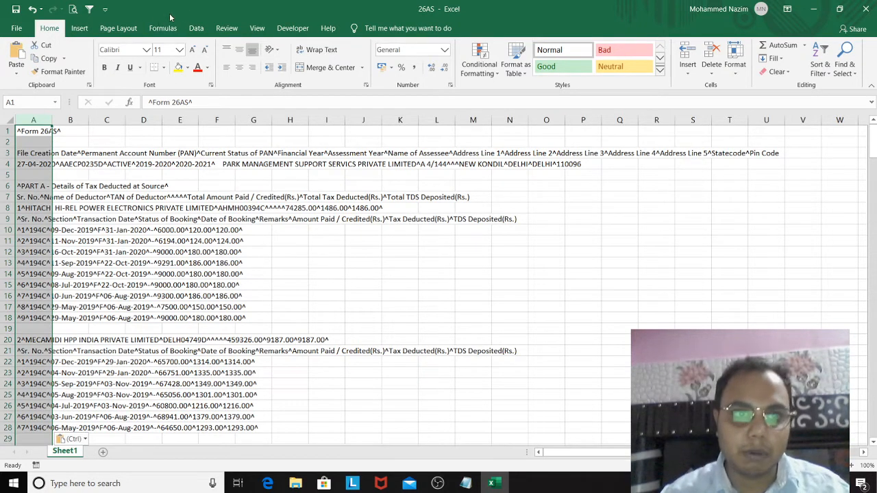
pyautogui.click(196, 29)
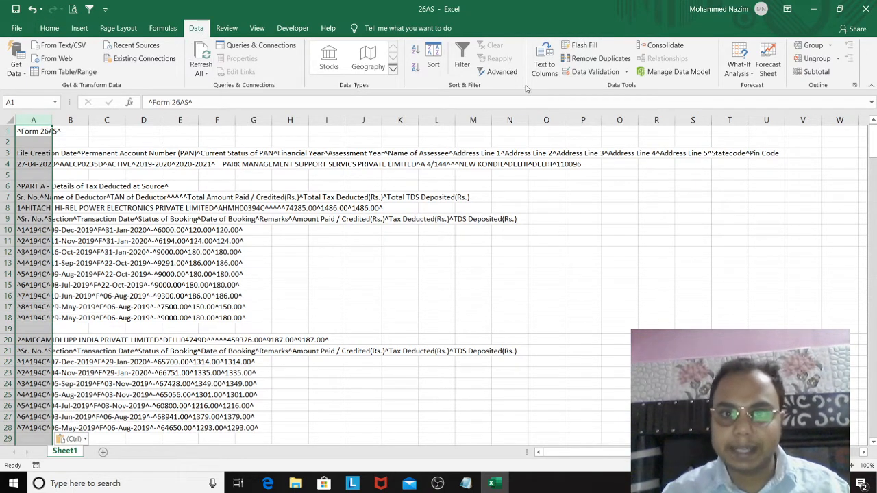
pyautogui.click(542, 68)
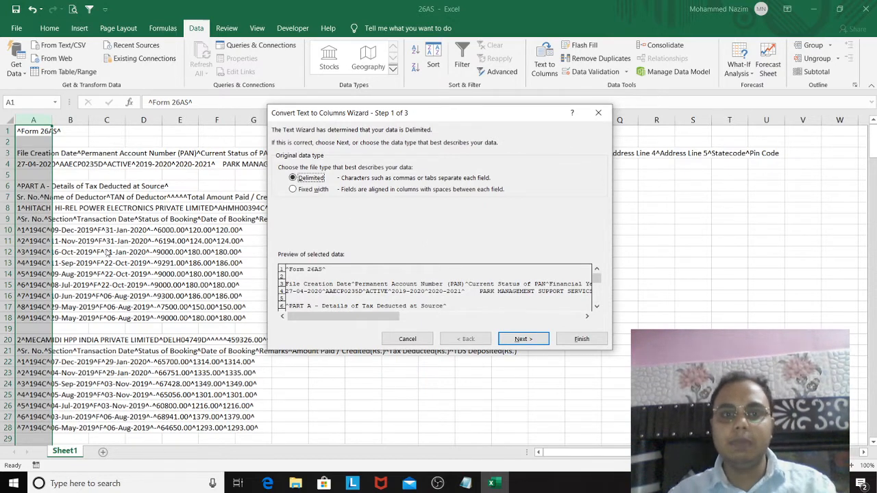
pyautogui.click(599, 113)
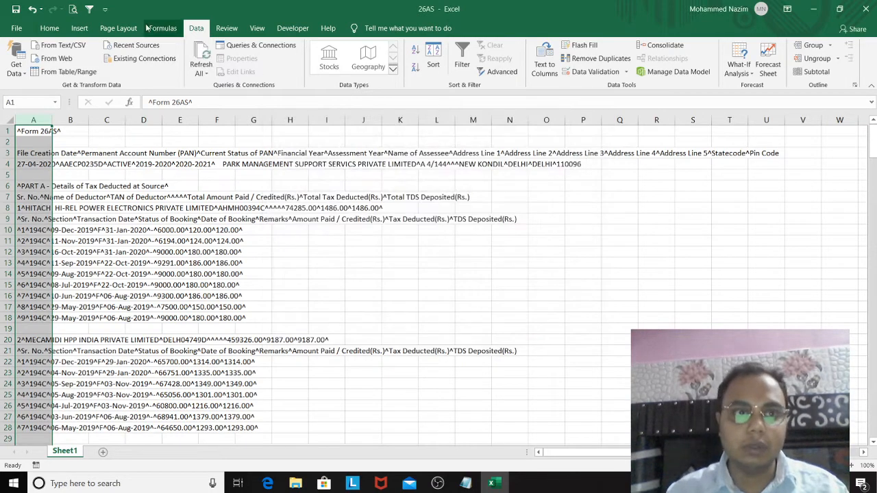
pyautogui.click(548, 63)
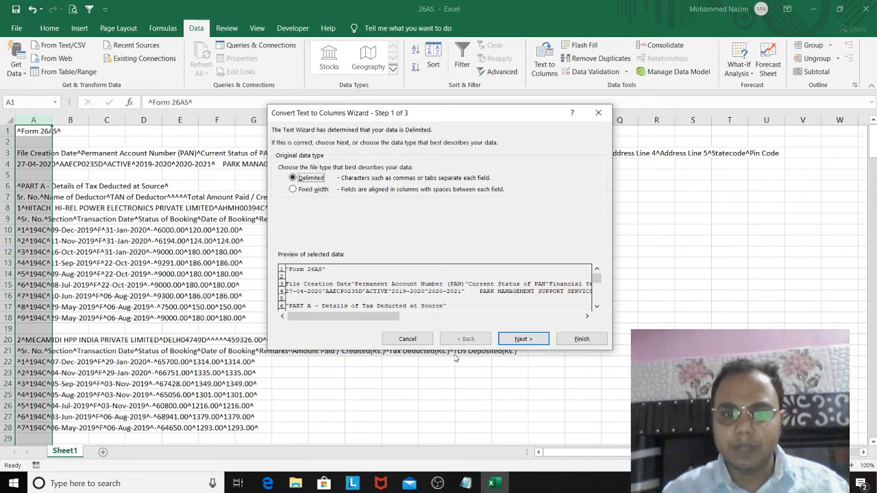
pyautogui.click(516, 338)
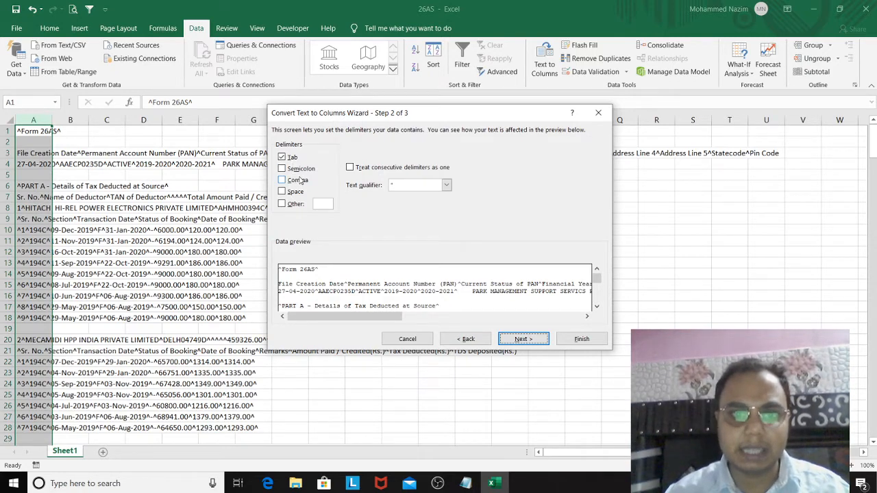
pyautogui.click(283, 205)
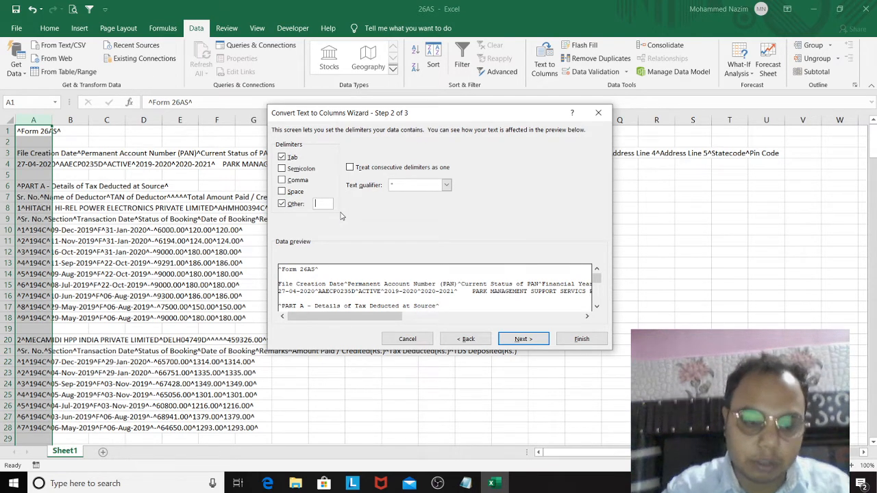
pyautogui.write('^')
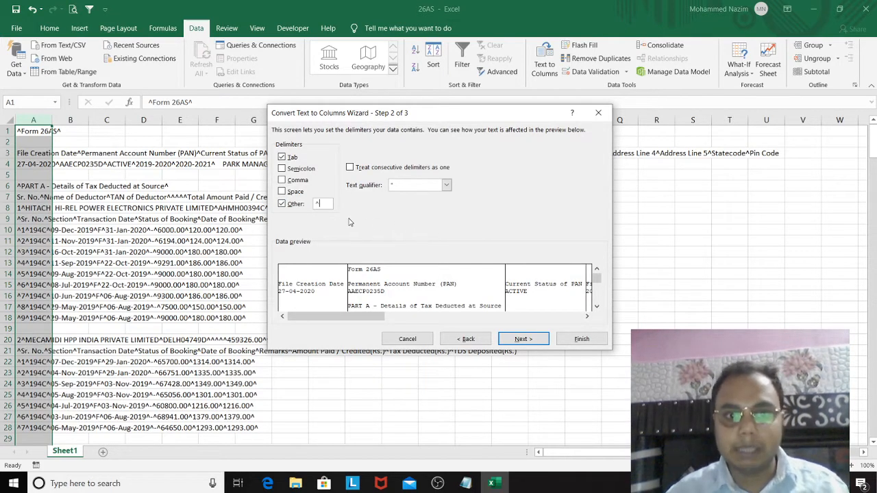
pyautogui.click(521, 340)
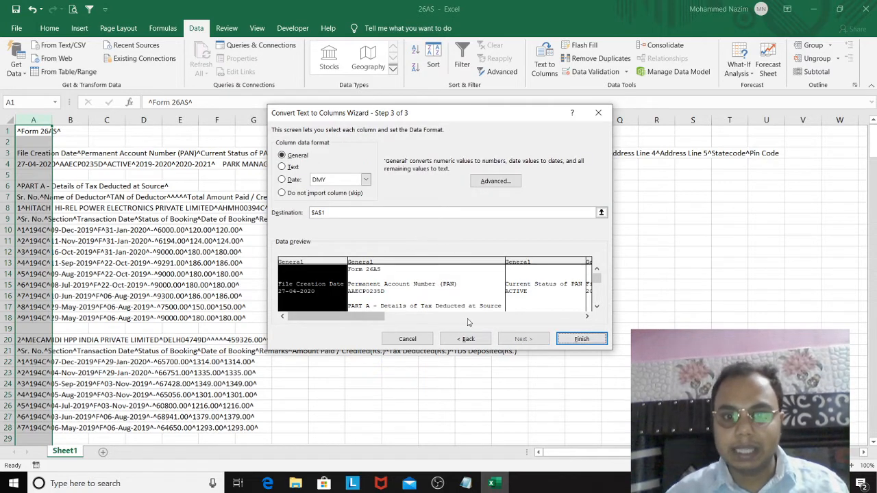
pyautogui.click(568, 338)
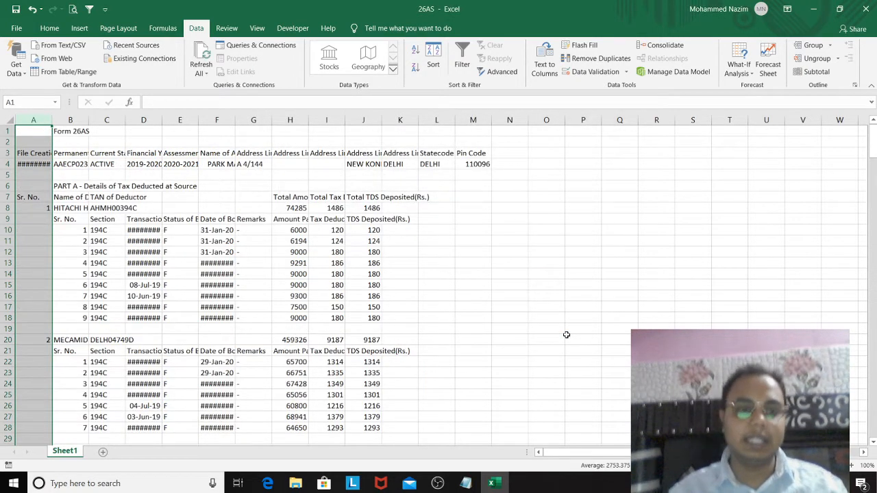
# Step: Widen columns D and F so the transaction dates and booking dates fit
pyautogui.click(155, 230)
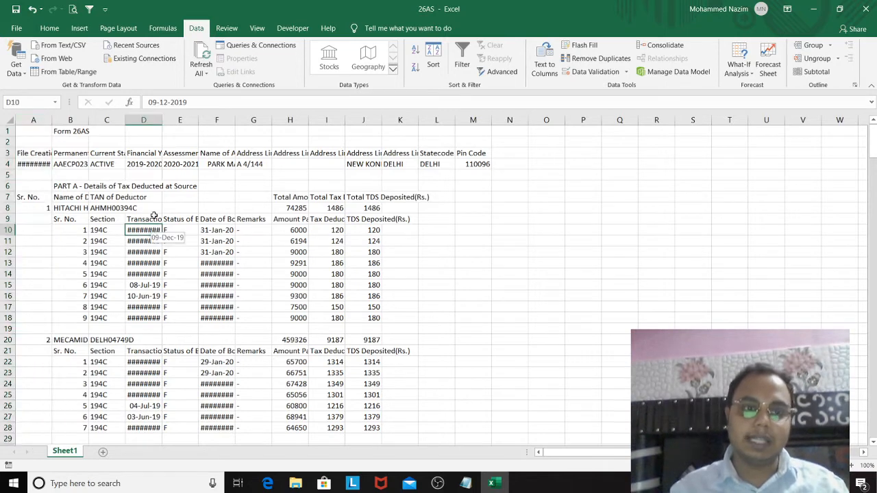
pyautogui.moveTo(162, 121); pyautogui.dragTo(191, 129)
pyautogui.moveTo(264, 119); pyautogui.dragTo(295, 124)
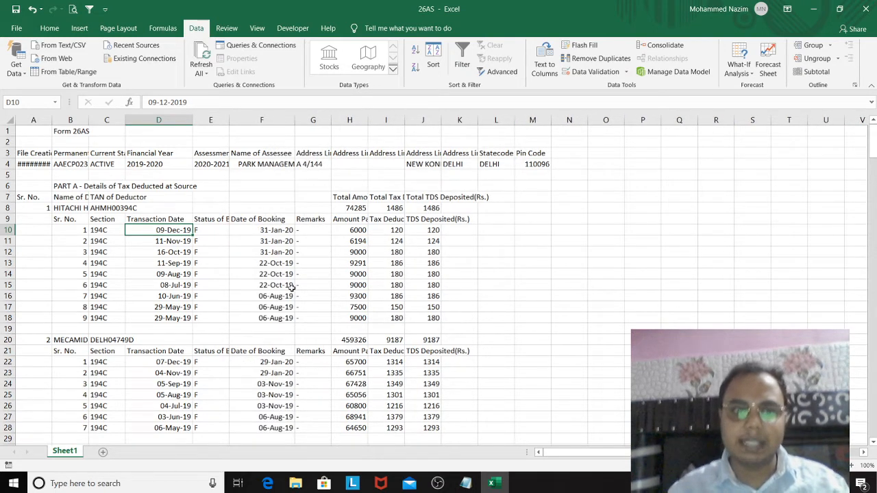
# Step: Examine the split transaction rows of the deductors down the Date of Booking column and return to row 1
pyautogui.click(268, 287)
pyautogui.press('Down')
pyautogui.press('Down')
pyautogui.press('Down')
pyautogui.press('Down')
pyautogui.press('Down')
pyautogui.press('Down')
pyautogui.press('Down')
pyautogui.press('Down')
pyautogui.press('Down')
pyautogui.press('Down')
pyautogui.press('Down')
pyautogui.press('Down')
pyautogui.press('Down')
pyautogui.press('Down')
pyautogui.press('Down')
pyautogui.press('Down')
pyautogui.press('Down')
pyautogui.press('Down')
pyautogui.press('Down')
pyautogui.press('Down')
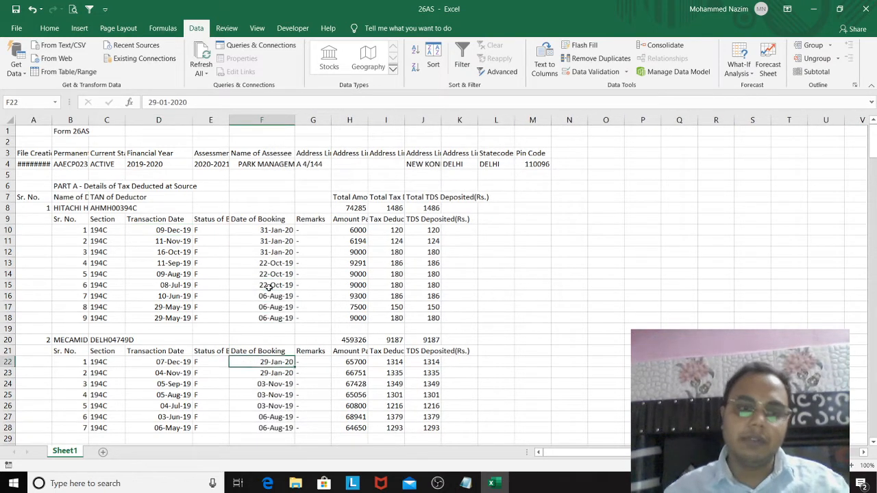
pyautogui.press('Down')
pyautogui.press('Down')
pyautogui.press('Down')
pyautogui.press('Down')
pyautogui.press('Down')
pyautogui.press('Down')
pyautogui.press('Down')
pyautogui.press('Down')
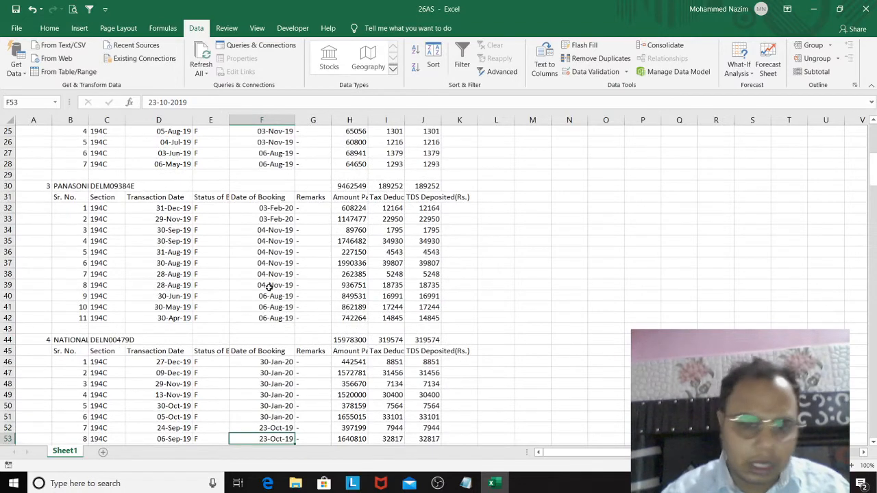
pyautogui.press('Down')
pyautogui.press('Down')
pyautogui.press('Down')
pyautogui.press('Down')
pyautogui.press('Down')
pyautogui.press('Down')
pyautogui.press('Down')
pyautogui.press('Down')
pyautogui.press('Down')
pyautogui.press('Down')
pyautogui.press('Down')
pyautogui.press('Down')
pyautogui.press('Down')
pyautogui.press('Down')
pyautogui.press('Down')
pyautogui.press('Down')
pyautogui.press('Down')
pyautogui.press('Down')
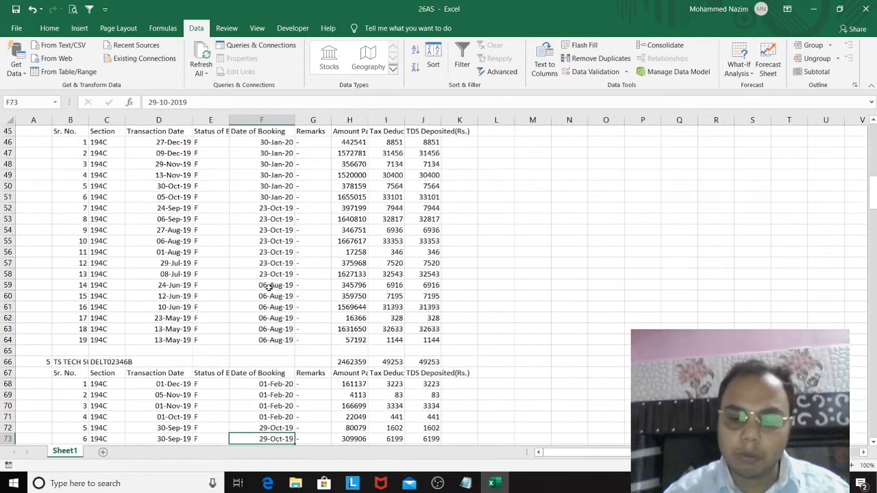
pyautogui.press('Up')
pyautogui.press('Up')
pyautogui.press('Up')
pyautogui.press('Up')
pyautogui.press('Up')
pyautogui.press('Up')
pyautogui.press('Up')
pyautogui.press('Up')
pyautogui.press('Up')
pyautogui.press('Up')
pyautogui.press('Up')
pyautogui.press('Up')
pyautogui.press('Up')
pyautogui.press('Up')
pyautogui.press('Up')
pyautogui.press('Up')
pyautogui.press('Up')
pyautogui.press('Up')
pyautogui.press('Up')
pyautogui.press('Up')
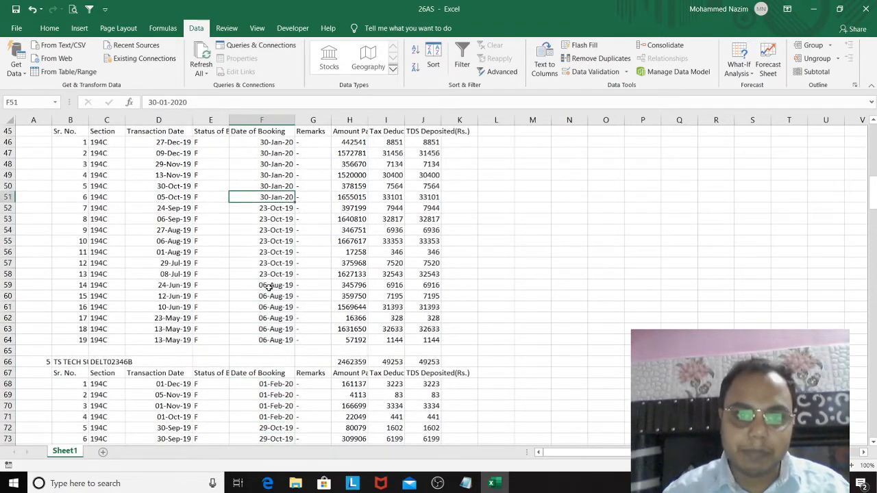
pyautogui.press('Up')
pyautogui.press('Up')
pyautogui.press('Up')
pyautogui.press('Up')
pyautogui.press('Up')
pyautogui.press('Up')
pyautogui.press('Up')
pyautogui.press('Up')
pyautogui.press('Up')
pyautogui.press('Up')
pyautogui.press('Up')
pyautogui.press('Up')
pyautogui.press('Up')
pyautogui.press('Up')
pyautogui.press('Up')
pyautogui.press('Up')
pyautogui.press('Up')
pyautogui.press('Up')
pyautogui.press('Up')
pyautogui.press('Up')
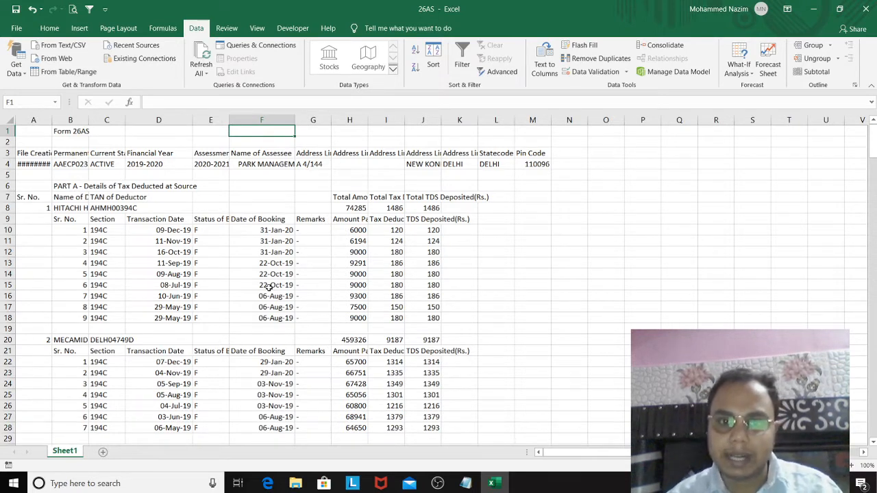
# Step: Clear the contents of the entire rows 1 to 6 above the deductor header row
pyautogui.click(38, 133)
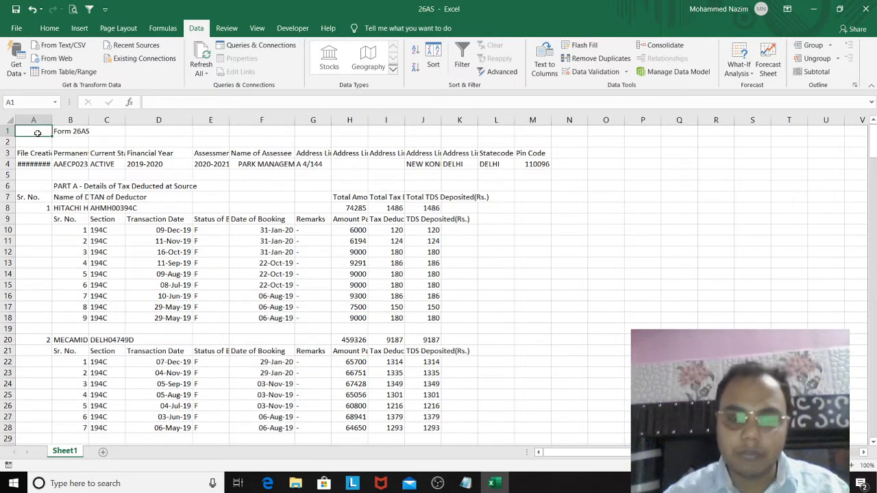
pyautogui.hotkey('shift', 'Down')
pyautogui.hotkey('shift', 'Down')
pyautogui.hotkey('shift', 'Down')
pyautogui.hotkey('shift', 'Down')
pyautogui.hotkey('shift', 'Down')
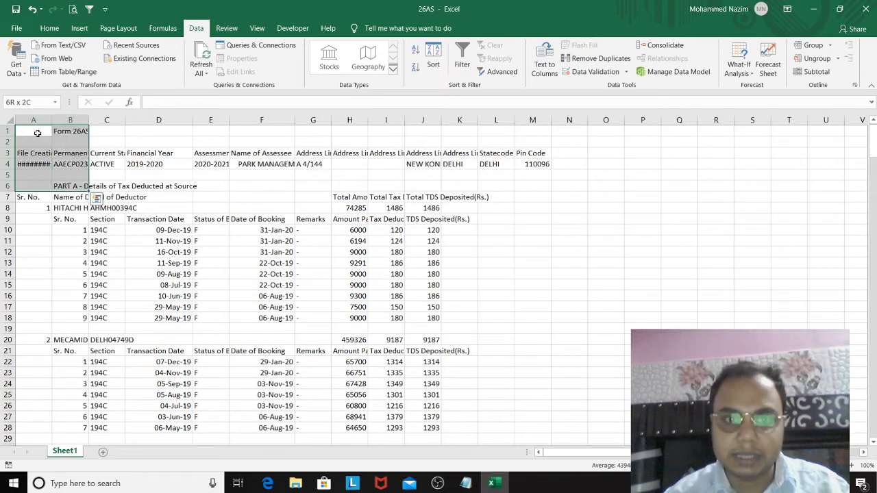
pyautogui.hotkey('shift', 'space')
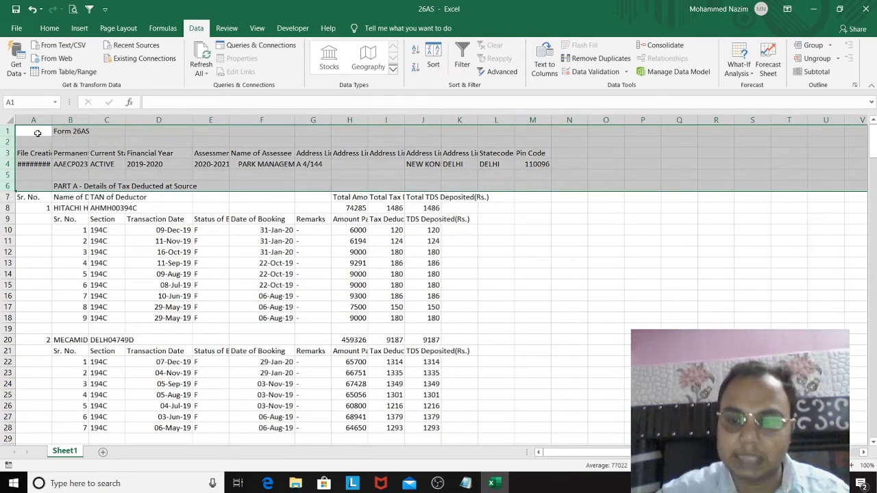
pyautogui.press('Delete')
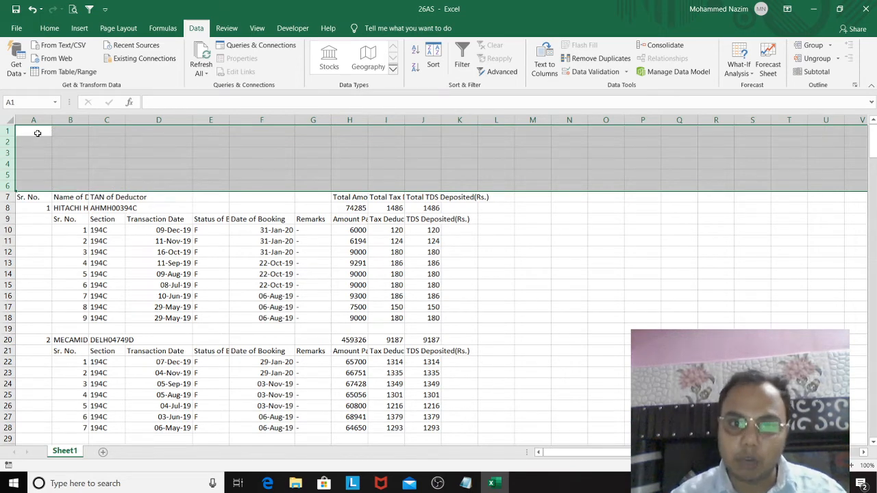
pyautogui.press('Down')
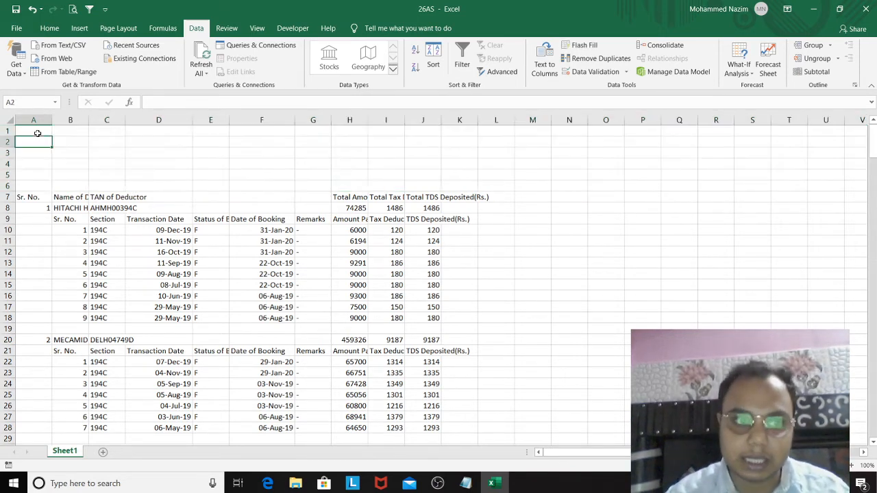
pyautogui.press('Down')
pyautogui.press('Up')
pyautogui.press('Up')
pyautogui.press('Down')
pyautogui.press('Down')
pyautogui.press('Down')
pyautogui.press('Up')
pyautogui.press('Up')
pyautogui.press('Up')
pyautogui.press('Down')
pyautogui.press('Down')
pyautogui.press('Down')
pyautogui.press('Down')
pyautogui.press('Down')
pyautogui.press('Down')
pyautogui.press('Down')
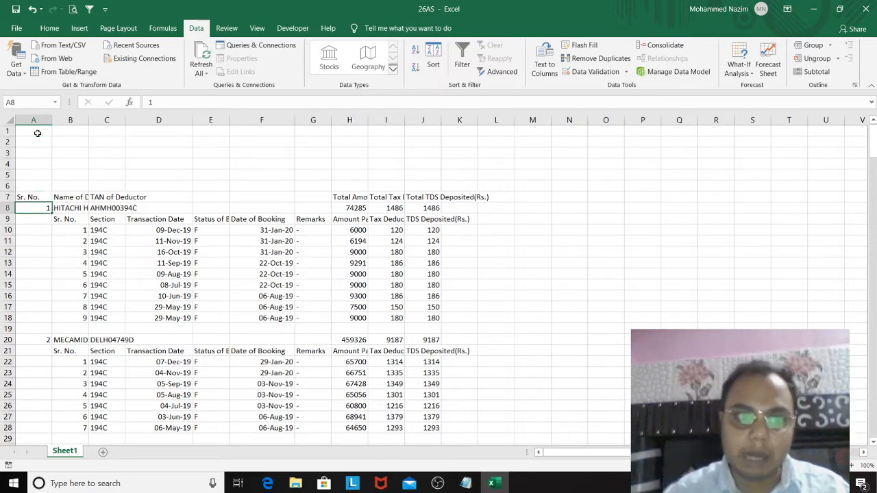
# Step: Examine column A from the first deductor down to the PART A1, A2 and B headings below the last deductor's transactions
pyautogui.press('Up')
pyautogui.press('Up')
pyautogui.press('Up')
pyautogui.press('Up')
pyautogui.press('Up')
pyautogui.press('Up')
pyautogui.press('Up')
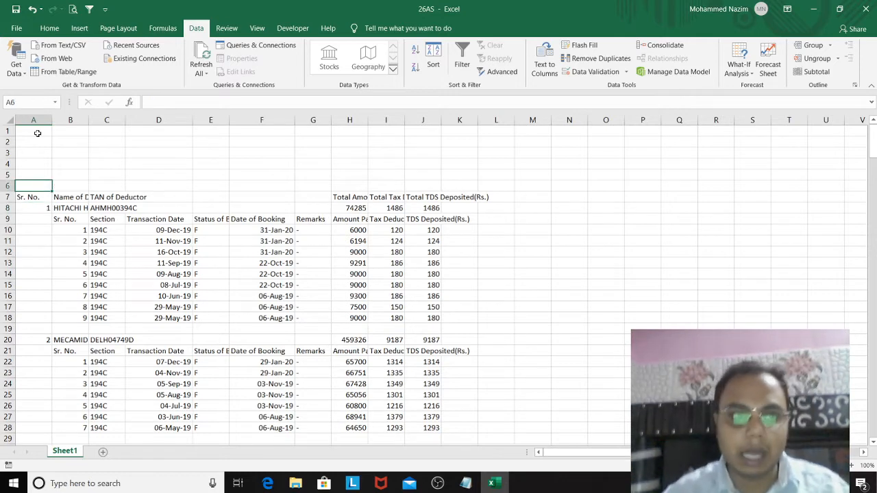
pyautogui.press('Down')
pyautogui.press('Down')
pyautogui.press('Down')
pyautogui.press('Down')
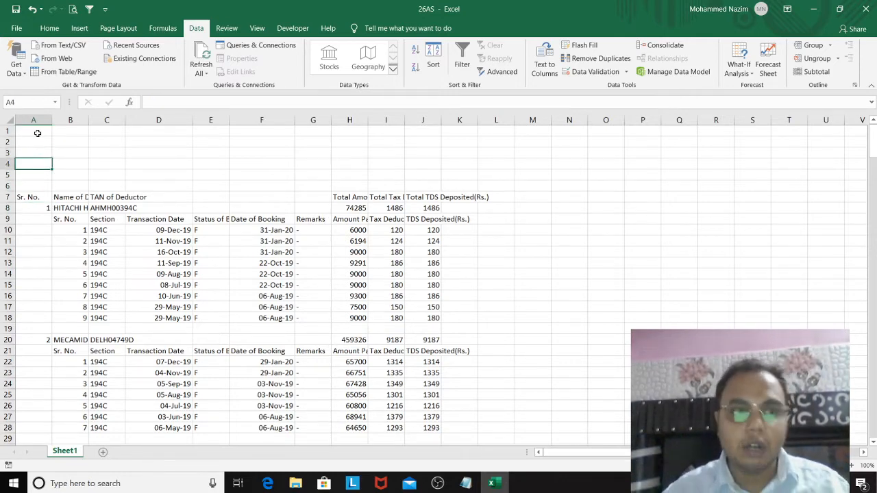
pyautogui.press('Down')
pyautogui.press('Down')
pyautogui.press('Down')
pyautogui.press('Down')
pyautogui.press('Down')
pyautogui.press('Down')
pyautogui.press('Down')
pyautogui.press('Down')
pyautogui.press('Down')
pyautogui.press('Down')
pyautogui.press('Down')
pyautogui.press('Down')
pyautogui.press('Down')
pyautogui.press('Down')
pyautogui.press('Down')
pyautogui.press('Down')
pyautogui.press('Down')
pyautogui.press('Down')
pyautogui.press('Down')
pyautogui.press('Down')
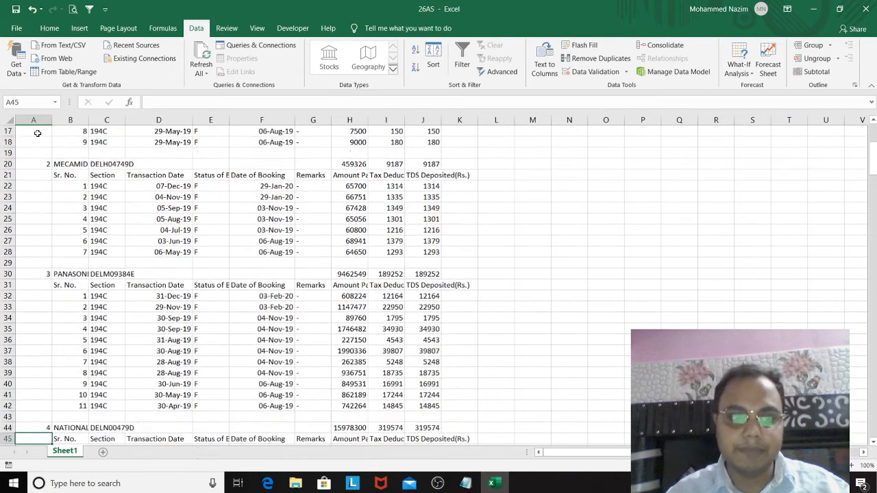
pyautogui.press('Down')
pyautogui.press('Down')
pyautogui.press('Down')
pyautogui.press('Down')
pyautogui.press('Down')
pyautogui.press('Down')
pyautogui.press('Down')
pyautogui.press('Down')
pyautogui.press('Down')
pyautogui.press('Down')
pyautogui.press('Down')
pyautogui.press('Down')
pyautogui.press('Down')
pyautogui.press('Down')
pyautogui.press('Down')
pyautogui.press('Down')
pyautogui.press('Down')
pyautogui.press('Down')
pyautogui.press('Down')
pyautogui.press('Down')
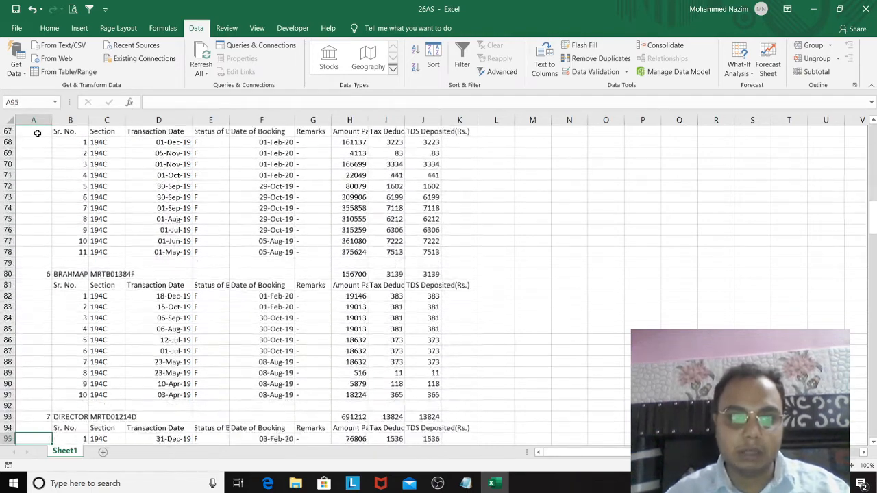
pyautogui.press('Down')
pyautogui.press('Down')
pyautogui.press('Down')
pyautogui.press('Down')
pyautogui.press('Down')
pyautogui.press('Down')
pyautogui.press('Down')
pyautogui.press('Down')
pyautogui.press('Down')
pyautogui.press('Down')
pyautogui.press('Down')
pyautogui.press('Down')
pyautogui.press('Down')
pyautogui.press('Down')
pyautogui.press('Down')
pyautogui.press('Down')
pyautogui.press('Down')
pyautogui.press('Down')
pyautogui.press('Down')
pyautogui.press('Down')
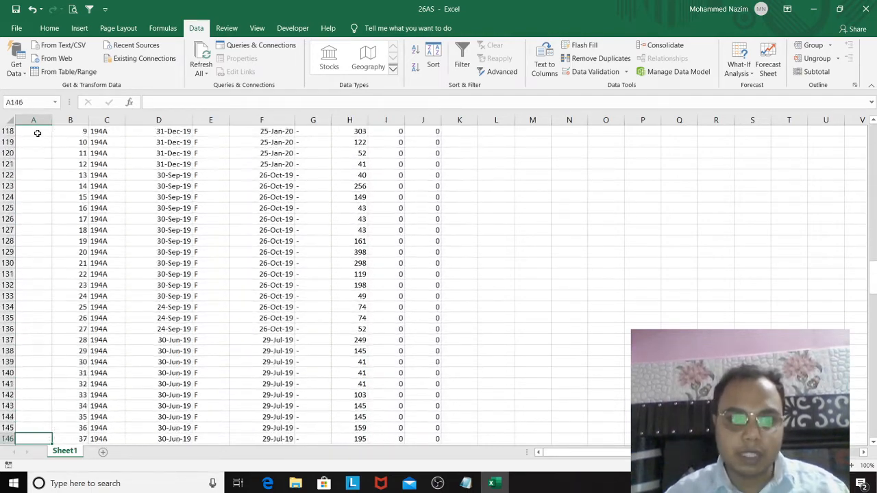
pyautogui.press('Down')
pyautogui.press('Down')
pyautogui.press('Down')
pyautogui.press('Down')
pyautogui.press('Down')
pyautogui.press('Down')
pyautogui.press('Down')
pyautogui.press('Down')
pyautogui.press('Down')
pyautogui.press('Down')
pyautogui.press('Down')
pyautogui.press('Down')
pyautogui.press('Down')
pyautogui.press('Down')
pyautogui.press('Down')
pyautogui.press('Down')
pyautogui.press('Down')
pyautogui.press('Down')
pyautogui.press('Down')
pyautogui.press('Down')
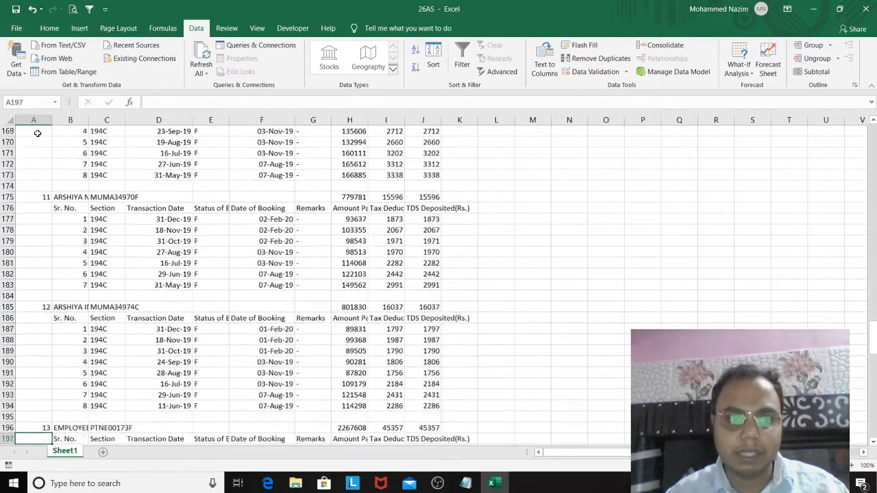
pyautogui.press('Down')
pyautogui.press('Down')
pyautogui.press('Down')
pyautogui.press('Down')
pyautogui.press('Down')
pyautogui.press('Down')
pyautogui.press('Down')
pyautogui.press('Down')
pyautogui.press('Down')
pyautogui.press('Down')
pyautogui.press('Down')
pyautogui.press('Down')
pyautogui.press('Down')
pyautogui.press('Down')
pyautogui.press('Down')
pyautogui.press('Down')
pyautogui.press('Down')
pyautogui.press('Down')
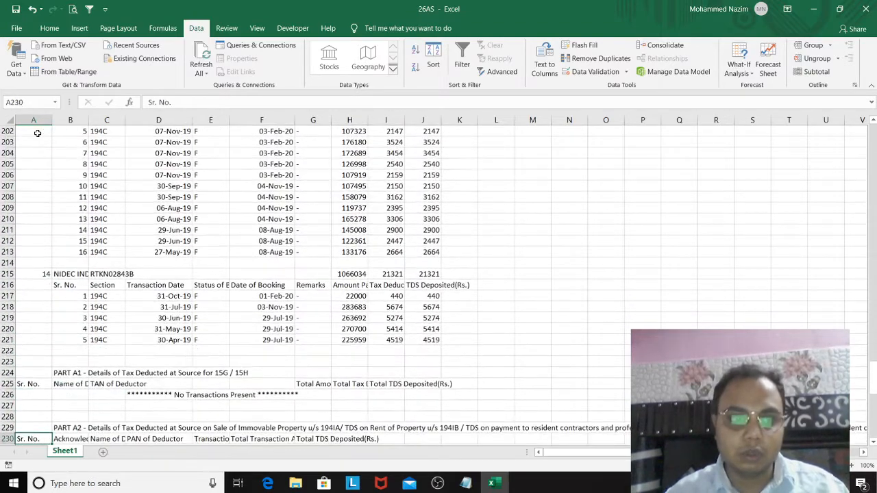
pyautogui.press('Up')
pyautogui.press('Up')
pyautogui.press('Up')
pyautogui.press('Up')
pyautogui.press('Up')
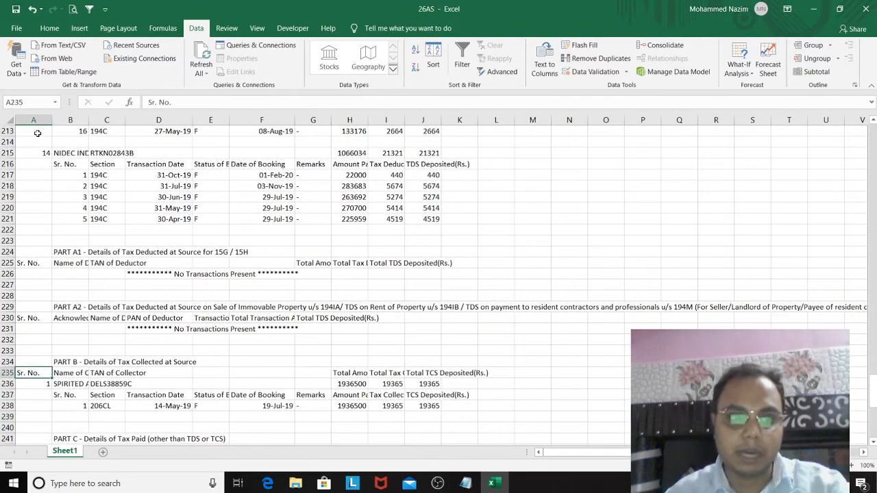
# Step: Clear the contents of the entire rows 224 to 263, from the PART A1 heading through the last line of the statement
pyautogui.click(39, 248)
pyautogui.hotkey('shift', 'space')
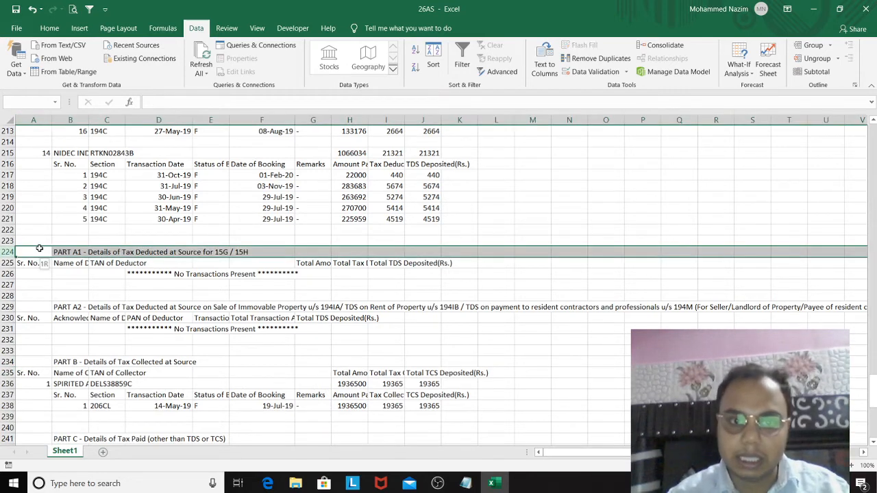
pyautogui.hotkey('shift', 'Down')
pyautogui.hotkey('shift', 'Down')
pyautogui.hotkey('shift', 'Down')
pyautogui.hotkey('shift', 'Down')
pyautogui.hotkey('shift', 'Down')
pyautogui.hotkey('shift', 'Down')
pyautogui.hotkey('shift', 'Down')
pyautogui.hotkey('shift', 'Down')
pyautogui.hotkey('shift', 'Down')
pyautogui.hotkey('shift', 'Down')
pyautogui.hotkey('shift', 'Down')
pyautogui.hotkey('shift', 'Down')
pyautogui.hotkey('shift', 'Down')
pyautogui.hotkey('shift', 'Down')
pyautogui.hotkey('shift', 'Down')
pyautogui.hotkey('shift', 'Down')
pyautogui.hotkey('shift', 'Down')
pyautogui.hotkey('shift', 'Down')
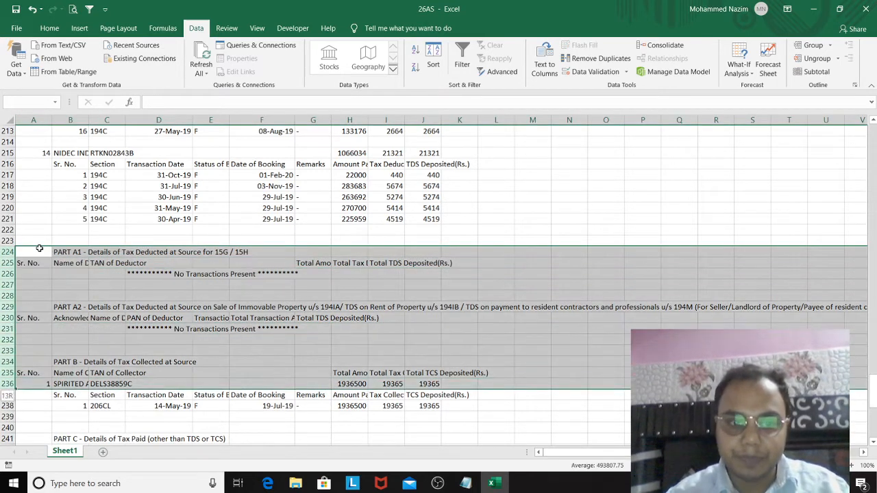
pyautogui.hotkey('shift', 'Down')
pyautogui.hotkey('shift', 'Down')
pyautogui.hotkey('shift', 'Down')
pyautogui.hotkey('shift', 'Down')
pyautogui.hotkey('shift', 'Down')
pyautogui.hotkey('shift', 'Down')
pyautogui.hotkey('shift', 'Down')
pyautogui.hotkey('shift', 'Down')
pyautogui.hotkey('shift', 'Down')
pyautogui.hotkey('shift', 'Down')
pyautogui.hotkey('shift', 'Down')
pyautogui.hotkey('shift', 'Down')
pyautogui.hotkey('shift', 'Down')
pyautogui.hotkey('shift', 'Down')
pyautogui.hotkey('shift', 'Down')
pyautogui.hotkey('shift', 'Down')
pyautogui.hotkey('shift', 'Down')
pyautogui.hotkey('shift', 'Down')
pyautogui.hotkey('shift', 'Down')
pyautogui.hotkey('shift', 'Down')
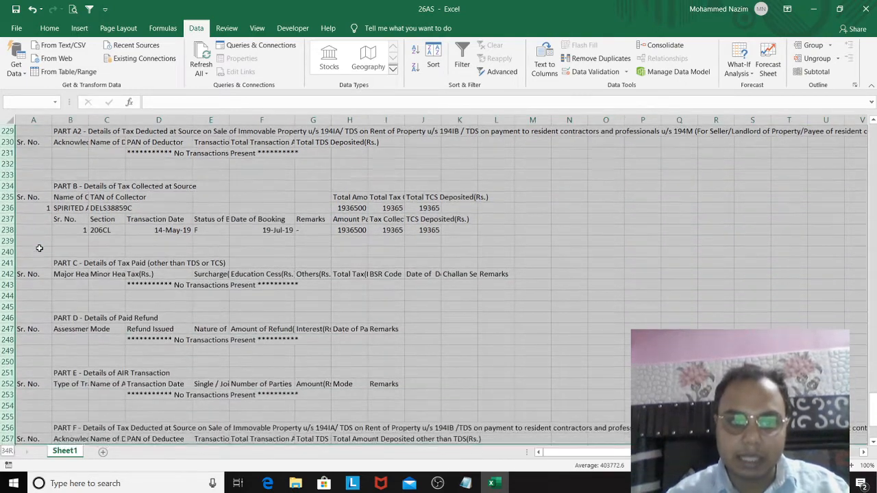
pyautogui.hotkey('ctrl', 'shift', 'Down')
pyautogui.hotkey('ctrl', 'shift', 'Up')
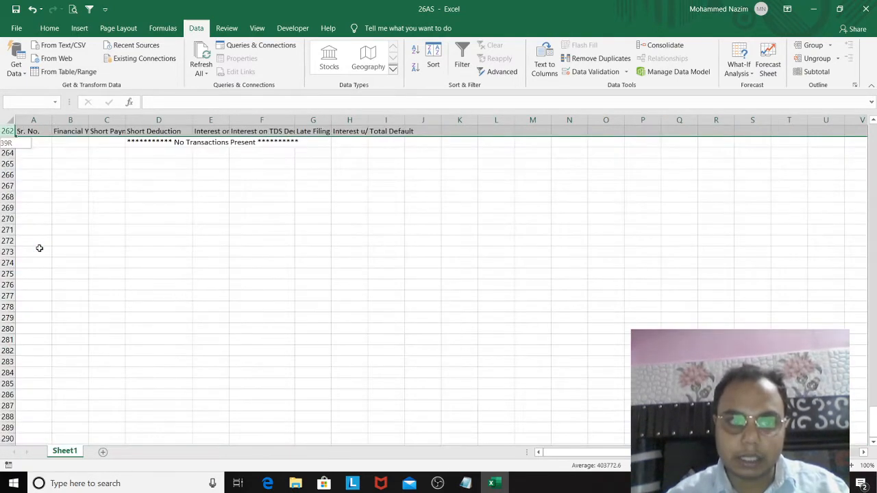
pyautogui.hotkey('shift', 'Down')
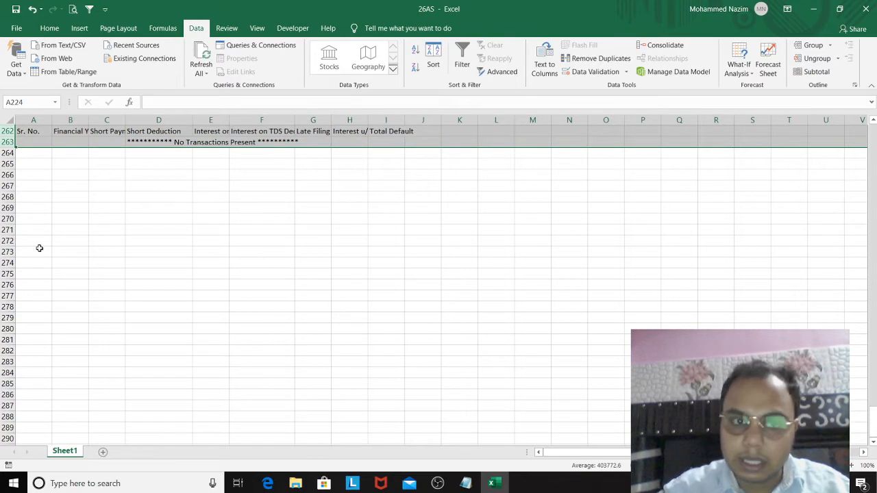
pyautogui.press('Delete')
# Step: Review the remaining deductor transactions from the last deductor back up to the blank rows above the header
pyautogui.press('Up')
pyautogui.press('Up')
pyautogui.press('Up')
pyautogui.press('Up')
pyautogui.press('Up')
pyautogui.press('Up')
pyautogui.press('Up')
pyautogui.press('Up')
pyautogui.press('Up')
pyautogui.press('Up')
pyautogui.press('Up')
pyautogui.press('Up')
pyautogui.press('Up')
pyautogui.press('Up')
pyautogui.press('Up')
pyautogui.press('Up')
pyautogui.press('Up')
pyautogui.press('Up')
pyautogui.press('Up')
pyautogui.press('Up')
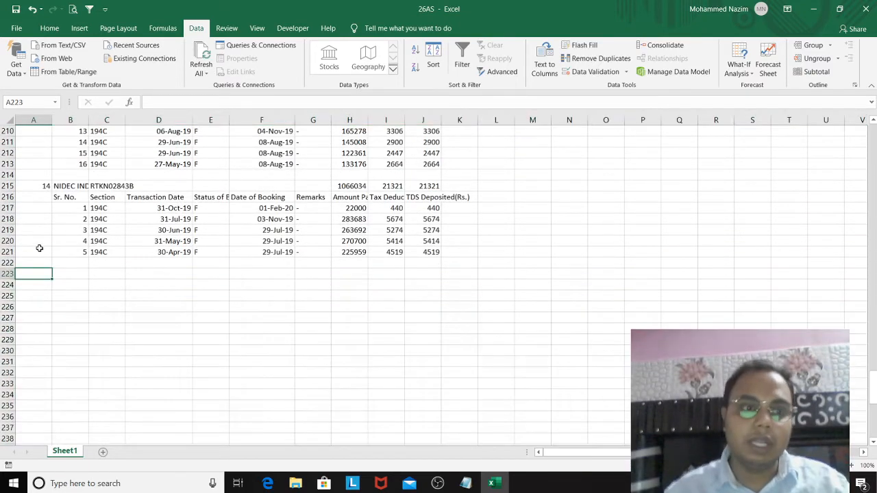
pyautogui.press('Up')
pyautogui.press('Up')
pyautogui.press('Up')
pyautogui.press('Up')
pyautogui.press('Up')
pyautogui.press('Up')
pyautogui.press('Up')
pyautogui.press('Up')
pyautogui.press('Up')
pyautogui.press('Up')
pyautogui.press('Up')
pyautogui.press('Up')
pyautogui.press('Up')
pyautogui.press('Up')
pyautogui.press('Up')
pyautogui.press('Up')
pyautogui.press('Up')
pyautogui.press('Up')
pyautogui.press('Up')
pyautogui.press('Up')
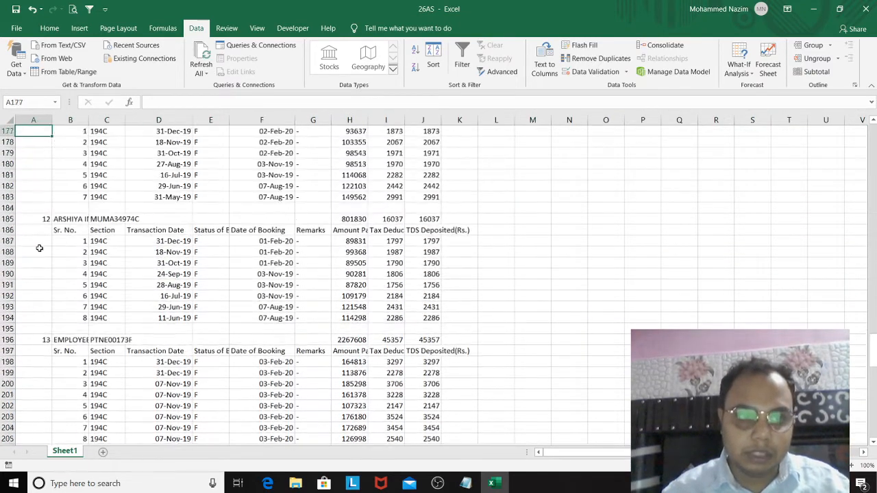
pyautogui.press('Up')
pyautogui.press('Up')
pyautogui.press('Up')
pyautogui.press('Up')
pyautogui.press('Up')
pyautogui.press('Up')
pyautogui.press('Up')
pyautogui.press('Up')
pyautogui.press('Up')
pyautogui.press('Up')
pyautogui.press('Up')
pyautogui.press('Up')
pyautogui.press('Up')
pyautogui.press('Up')
pyautogui.press('Up')
pyautogui.press('Up')
pyautogui.press('Up')
pyautogui.press('Up')
pyautogui.press('Up')
pyautogui.press('Up')
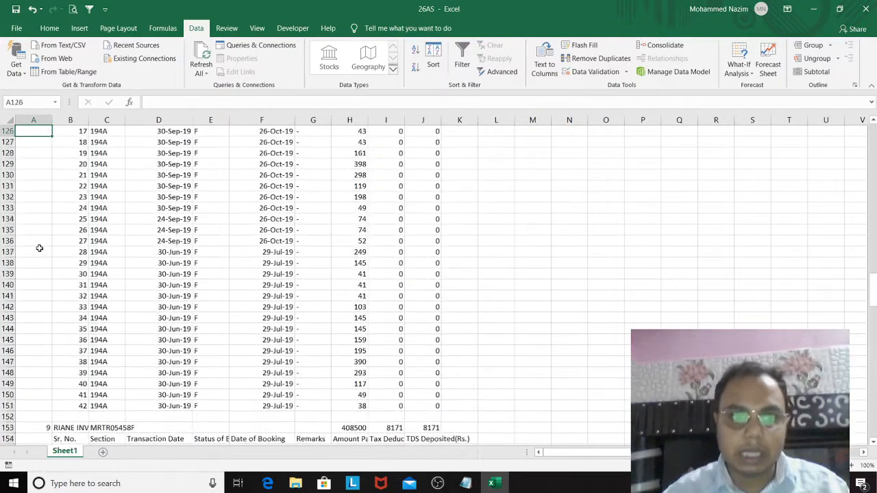
pyautogui.press('Up')
pyautogui.press('Up')
pyautogui.press('Up')
pyautogui.press('Up')
pyautogui.press('Up')
pyautogui.press('Up')
pyautogui.press('Up')
pyautogui.press('Up')
pyautogui.press('Up')
pyautogui.press('Up')
pyautogui.press('Up')
pyautogui.press('Up')
pyautogui.press('Up')
pyautogui.press('Up')
pyautogui.press('Up')
pyautogui.press('Up')
pyautogui.press('Up')
pyautogui.press('Up')
pyautogui.press('Up')
pyautogui.press('Up')
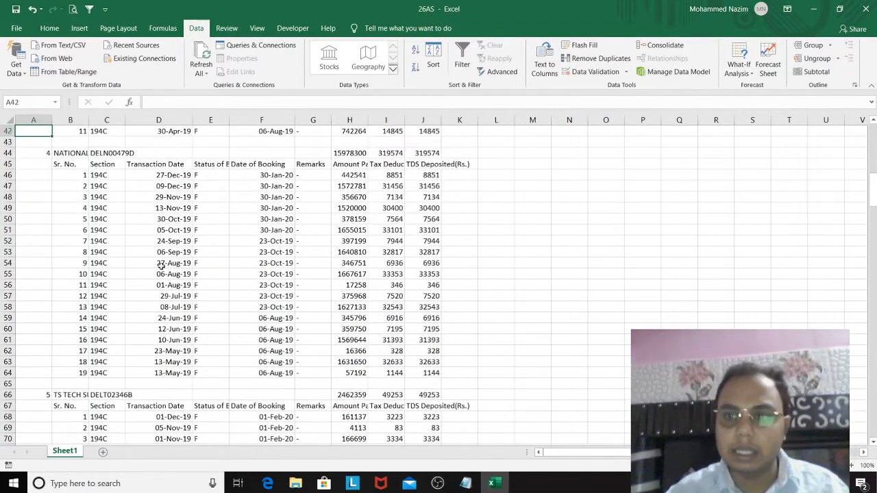
pyautogui.scroll(14, 872, 176)
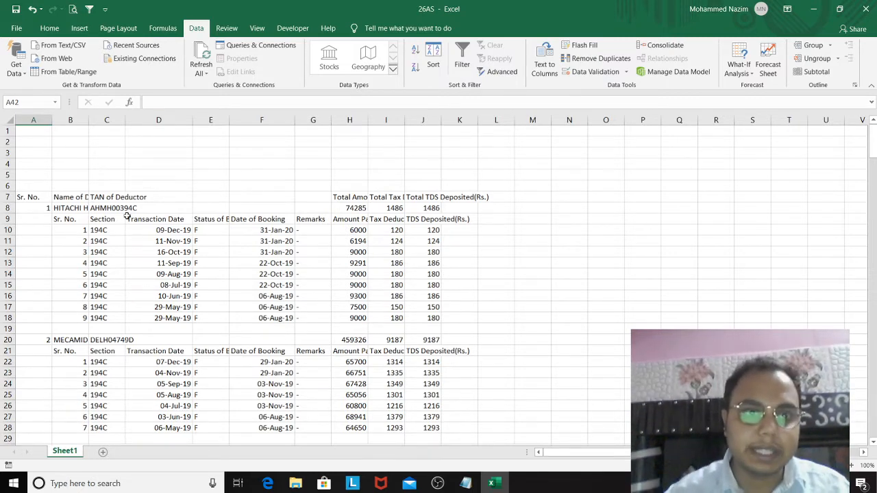
pyautogui.click(73, 156)
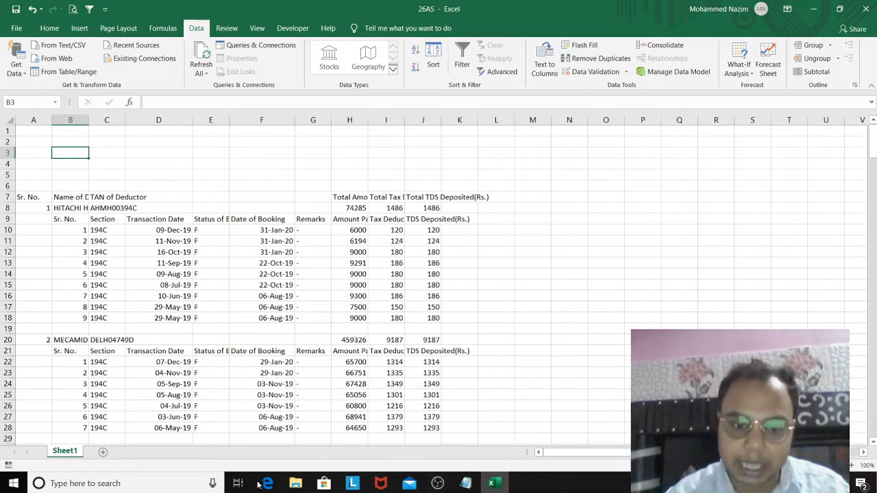
# Step: Open the workbook Macro_26AS_22.04.2020_Final (1) from File Explorer's Learning excel folder, then minimize it to return to the 26AS workbook
pyautogui.moveTo(296, 486)
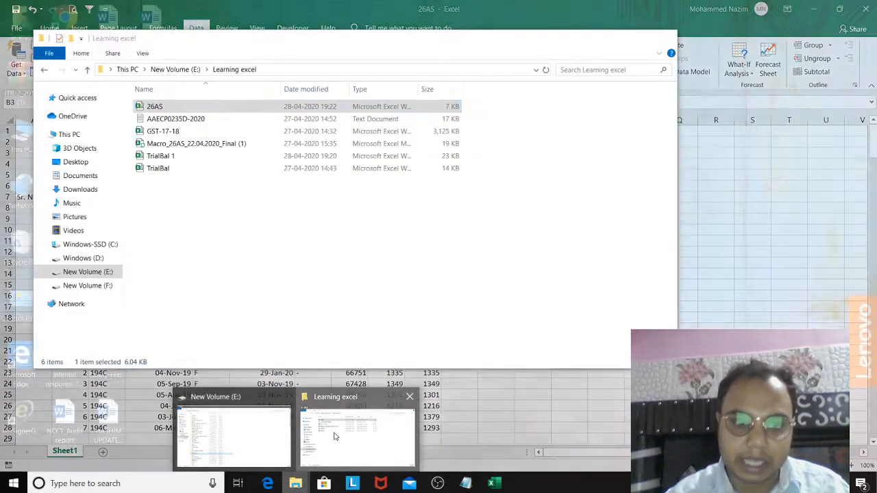
pyautogui.click(335, 436)
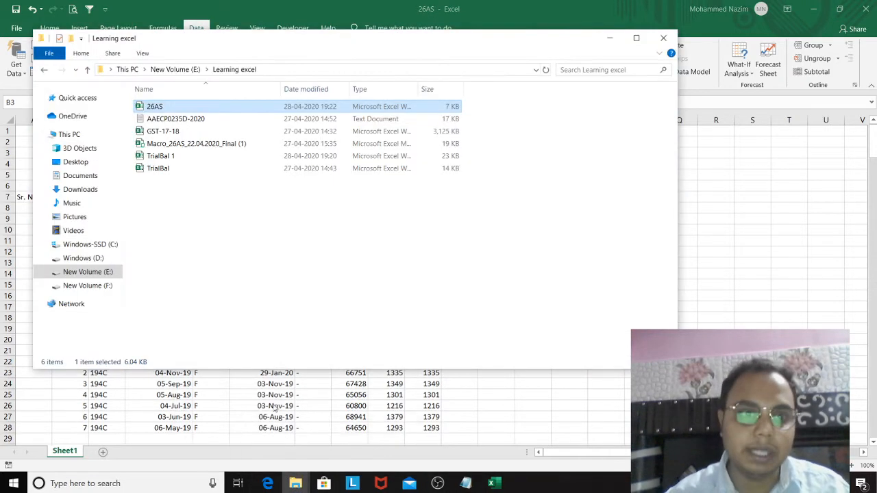
pyautogui.click(244, 147)
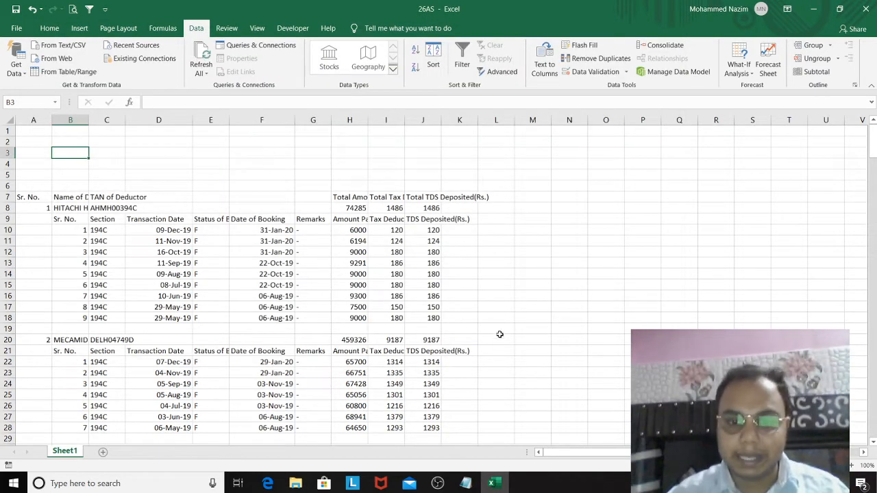
pyautogui.click(329, 195)
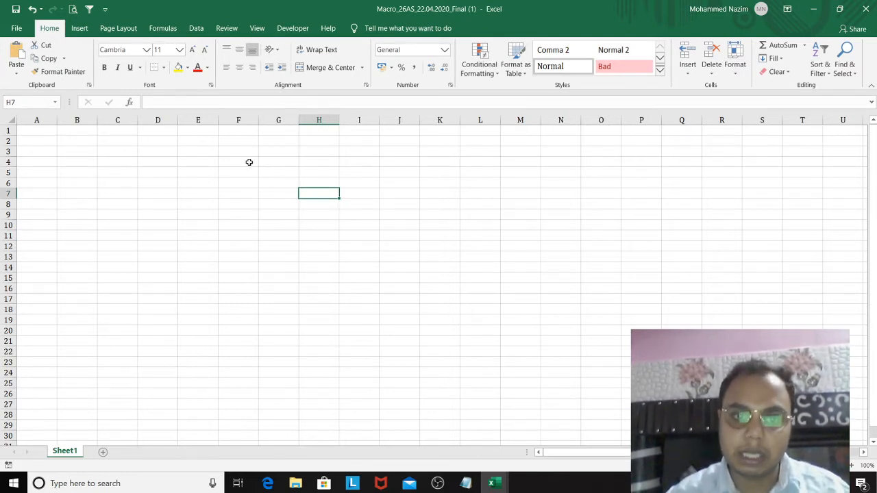
pyautogui.click(814, 9)
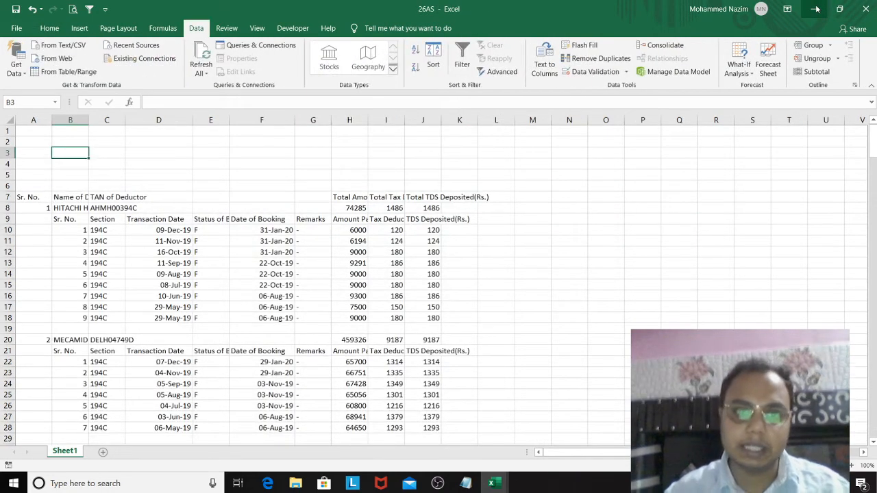
# Step: Copy the whole of Sheet1 and paste it at cell A1 of a new worksheet
pyautogui.click(253, 177)
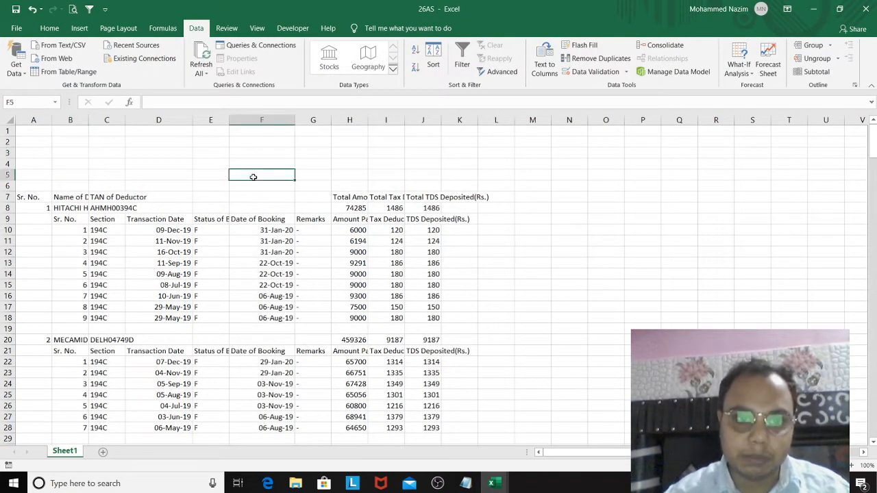
pyautogui.click(43, 186)
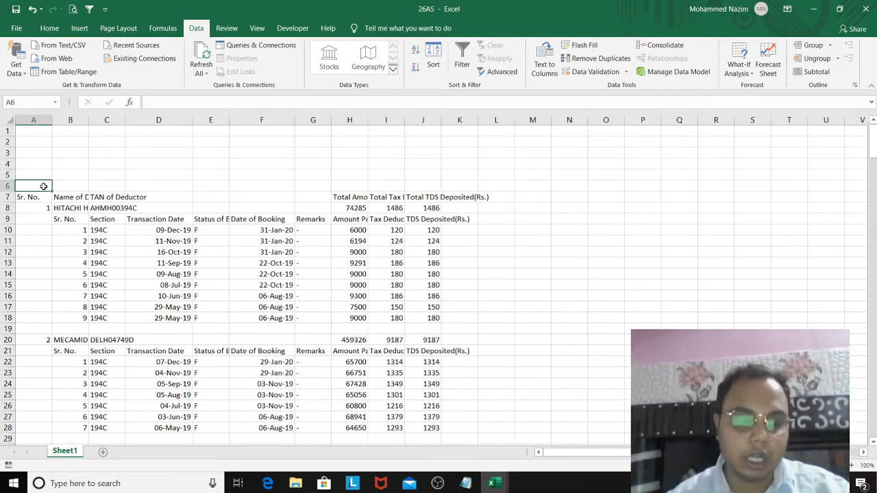
pyautogui.hotkey('ctrl', 'a')
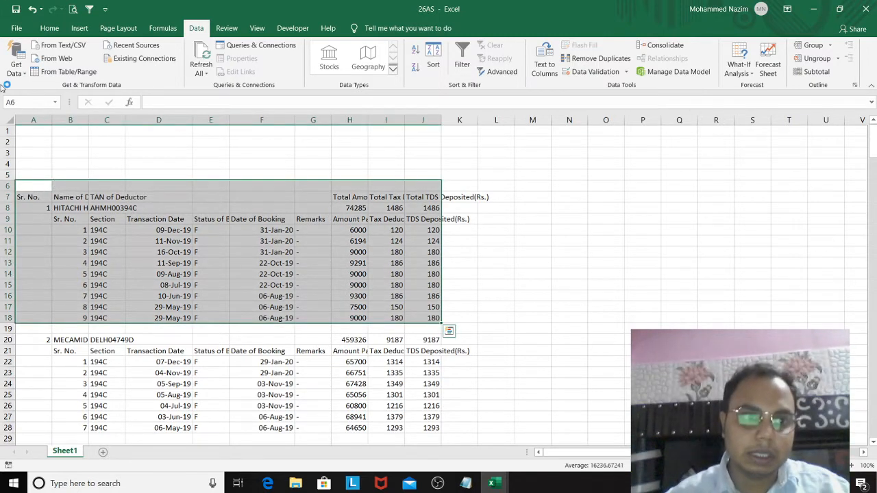
pyautogui.click(6, 115)
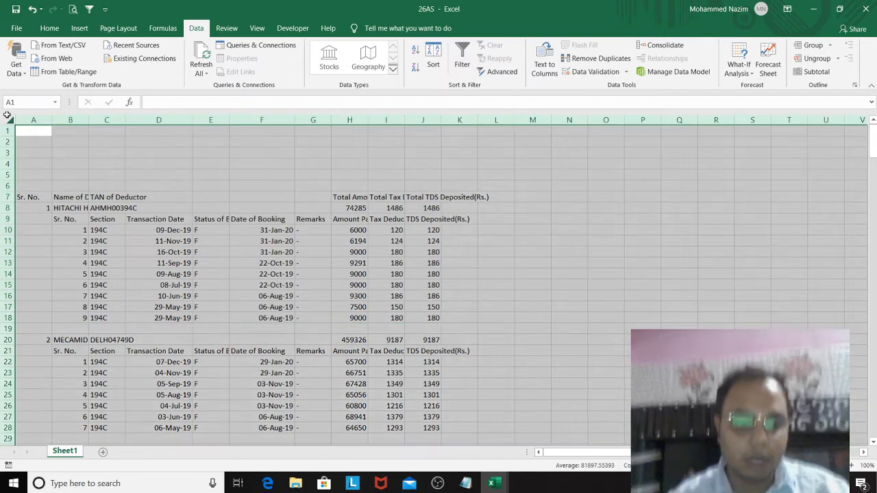
pyautogui.hotkey('ctrl', 'c')
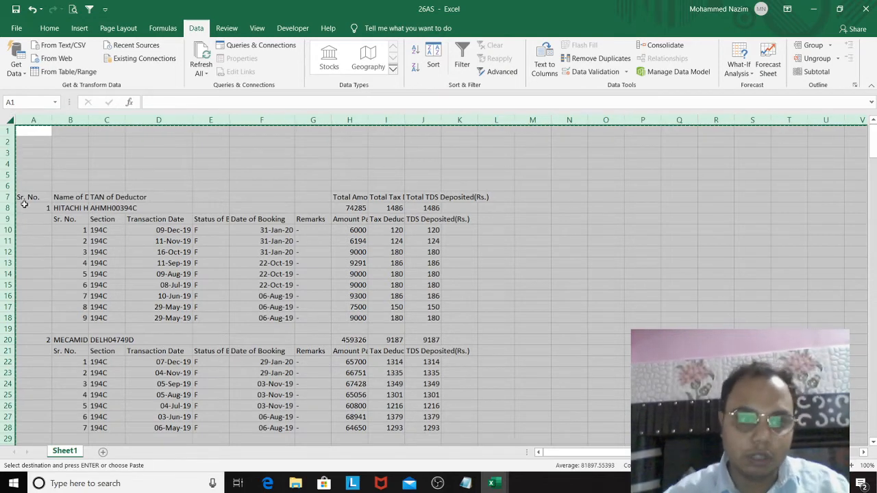
pyautogui.click(103, 453)
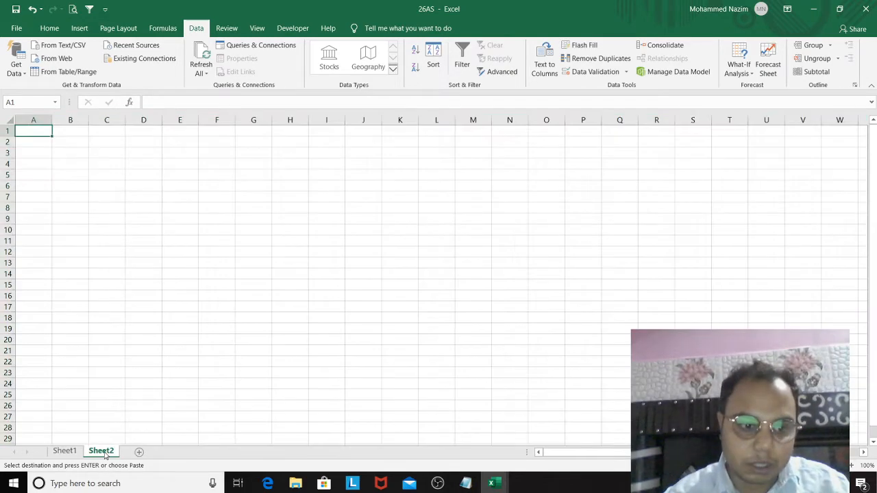
pyautogui.hotkey('ctrl', 'v')
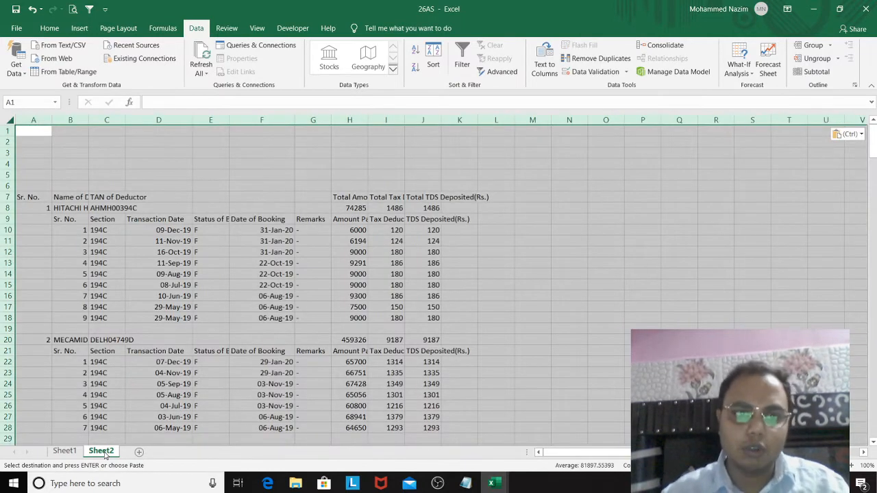
# Step: Return to Sheet1, cancel the copy selection and select the Sr. No. header in cell A7
pyautogui.click(69, 452)
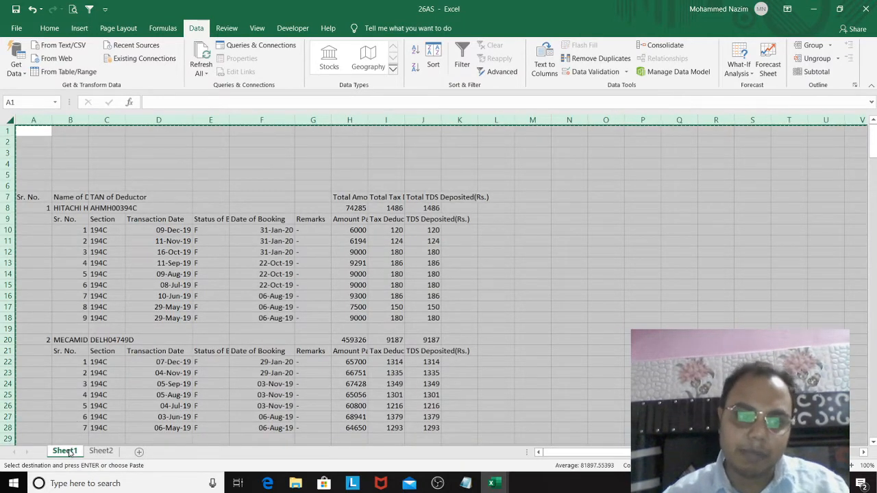
pyautogui.press('Escape')
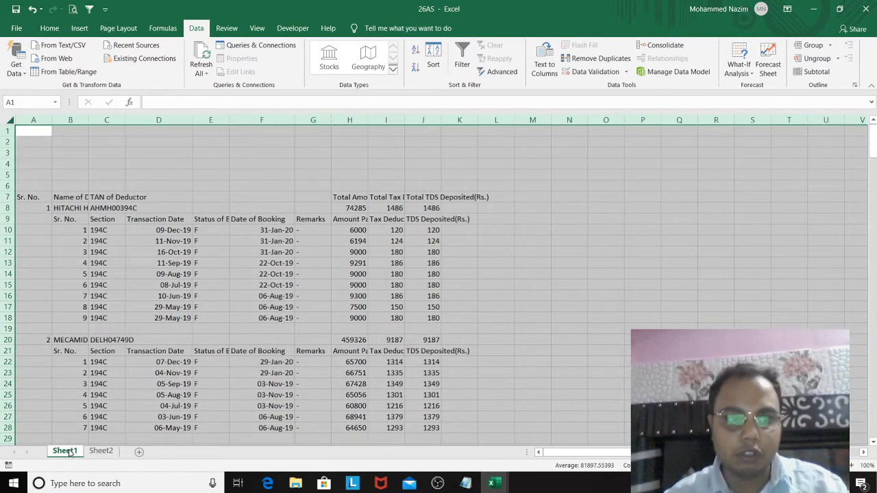
pyautogui.click(179, 140)
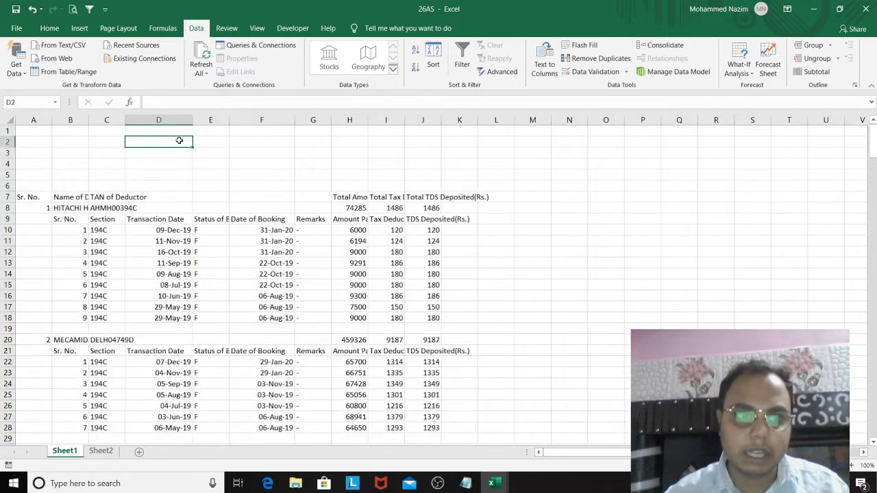
pyautogui.click(39, 196)
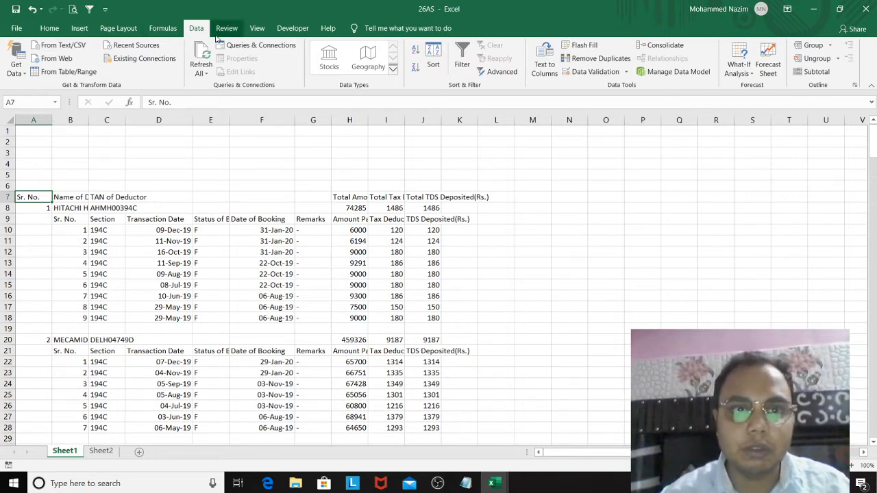
# Step: Run the TDS_26AS_Macro from the Macro_26AS_22.04.2020_Final (1).xlsm workbook on Sheet1
pyautogui.click(297, 31)
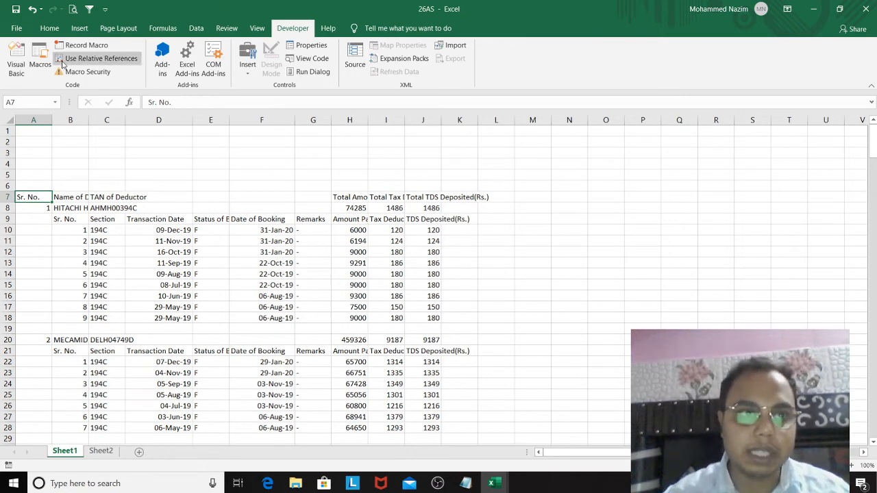
pyautogui.click(39, 63)
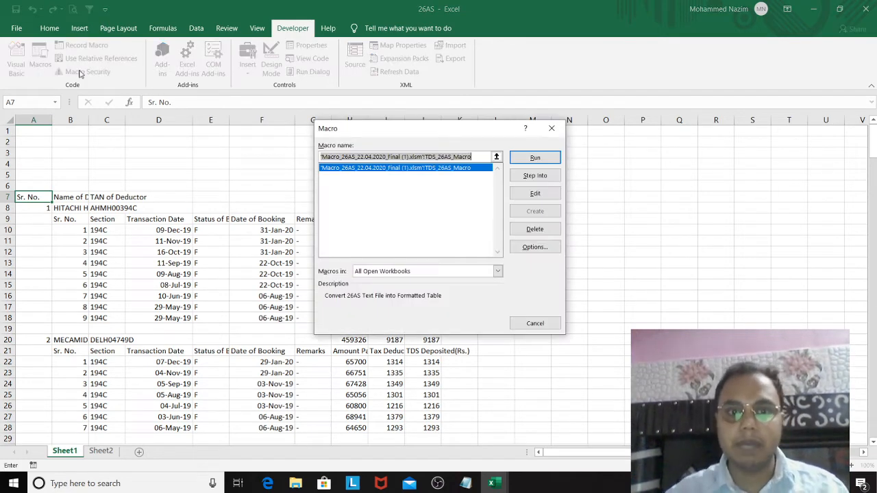
pyautogui.click(533, 159)
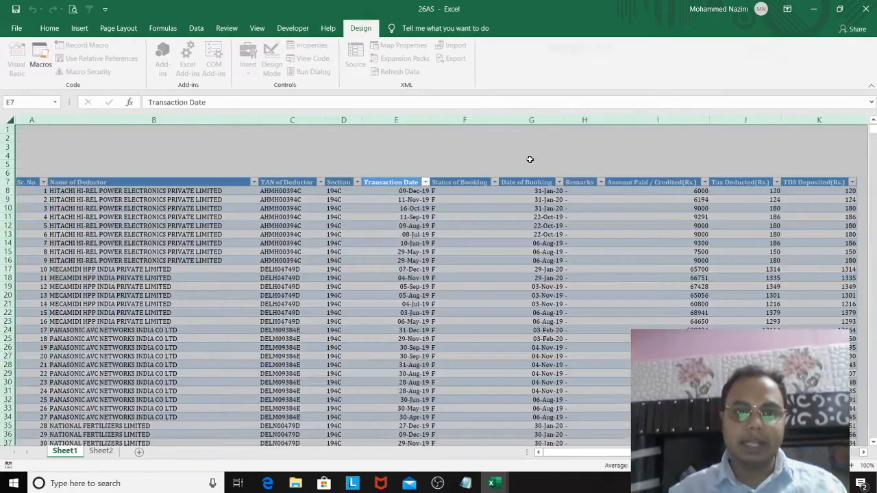
pyautogui.click(344, 235)
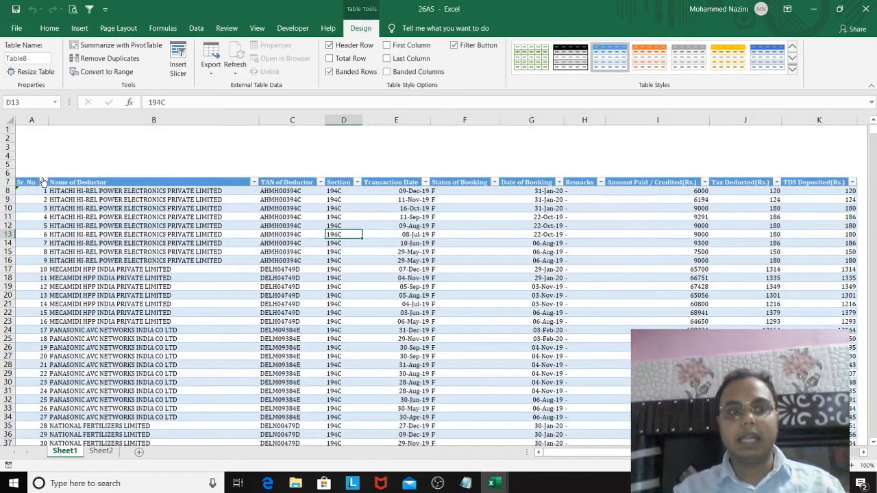
# Step: Examine the first record of the formatted table across its columns, from Sr. No. through the tax amounts
pyautogui.click(36, 200)
pyautogui.press('Up')
pyautogui.press('Right')
pyautogui.press('Right')
pyautogui.press('Right')
pyautogui.press('Right')
pyautogui.press('Right')
pyautogui.press('Right')
pyautogui.press('Right')
pyautogui.press('Right')
pyautogui.press('Right')
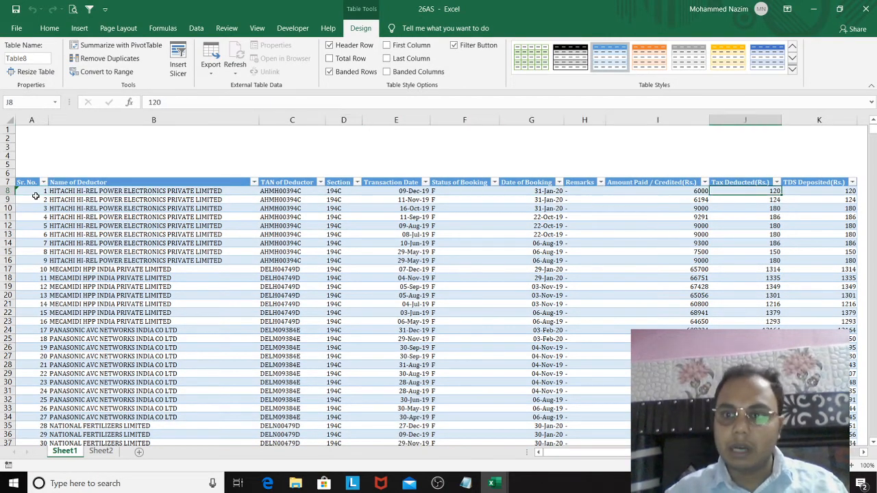
pyautogui.press('Right')
pyautogui.press('Home')
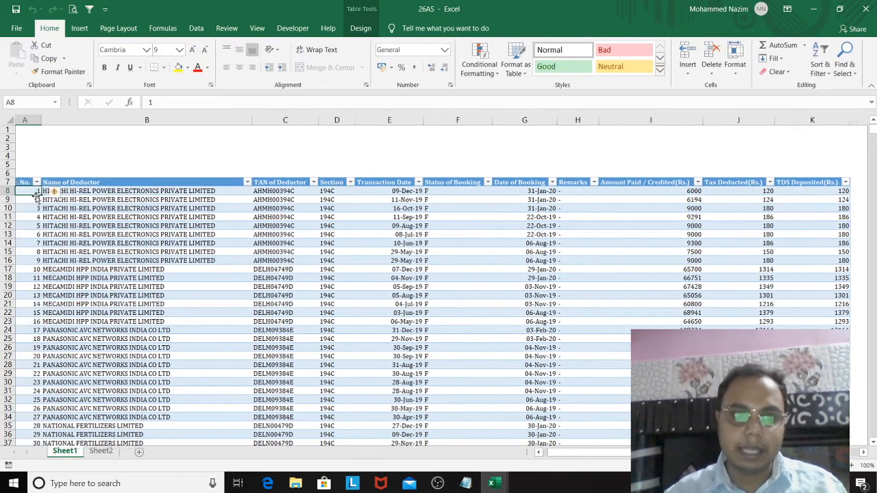
# Step: Examine the serial numbers and deductor records down the Sr. No. column to the end of the table
pyautogui.press('Down')
pyautogui.press('Down')
pyautogui.press('Down')
pyautogui.press('Down')
pyautogui.press('Down')
pyautogui.press('Down')
pyautogui.press('Down')
pyautogui.press('Down')
pyautogui.press('Down')
pyautogui.press('Down')
pyautogui.press('Down')
pyautogui.press('Down')
pyautogui.press('Down')
pyautogui.press('Down')
pyautogui.press('Down')
pyautogui.press('Down')
pyautogui.press('Down')
pyautogui.press('Down')
pyautogui.press('Down')
pyautogui.press('Down')
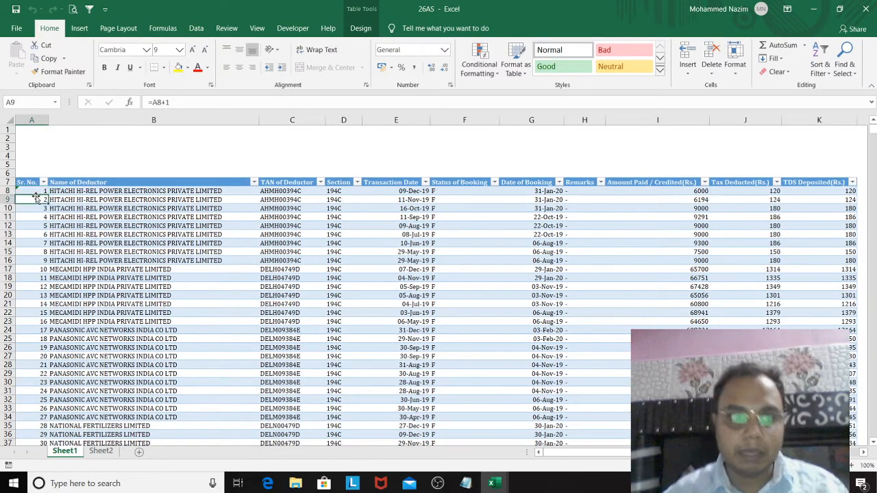
pyautogui.press('Down')
pyautogui.press('Down')
pyautogui.press('Down')
pyautogui.press('Down')
pyautogui.press('Down')
pyautogui.press('Down')
pyautogui.press('Down')
pyautogui.press('Down')
pyautogui.press('Down')
pyautogui.press('Down')
pyautogui.press('Down')
pyautogui.press('Down')
pyautogui.press('Down')
pyautogui.press('Down')
pyautogui.press('Down')
pyautogui.press('Down')
pyautogui.press('Down')
pyautogui.press('Down')
pyautogui.press('Down')
pyautogui.press('Down')
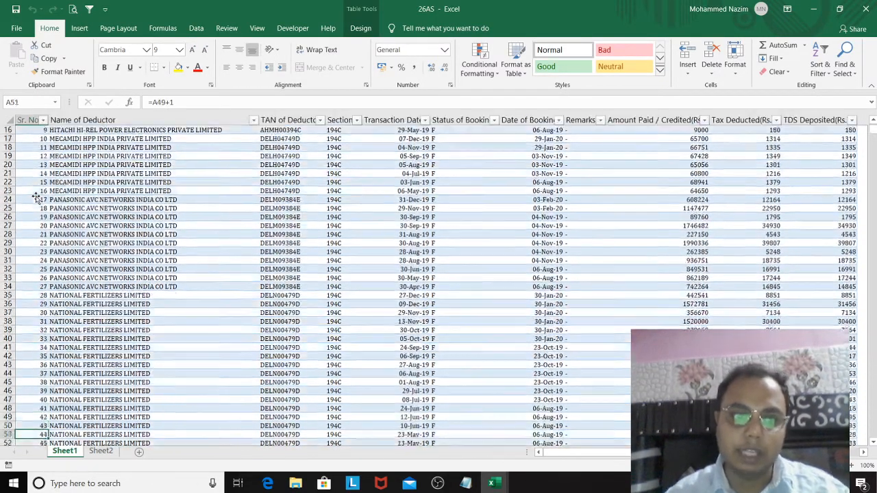
pyautogui.press('Down')
pyautogui.press('Down')
pyautogui.press('Down')
pyautogui.press('Down')
pyautogui.press('Down')
pyautogui.press('Down')
pyautogui.press('Down')
pyautogui.press('Down')
pyautogui.press('Down')
pyautogui.press('Down')
pyautogui.press('Down')
pyautogui.press('Down')
pyautogui.press('Down')
pyautogui.press('Down')
pyautogui.press('Down')
pyautogui.press('Down')
pyautogui.press('Down')
pyautogui.press('Down')
pyautogui.press('Down')
pyautogui.press('Down')
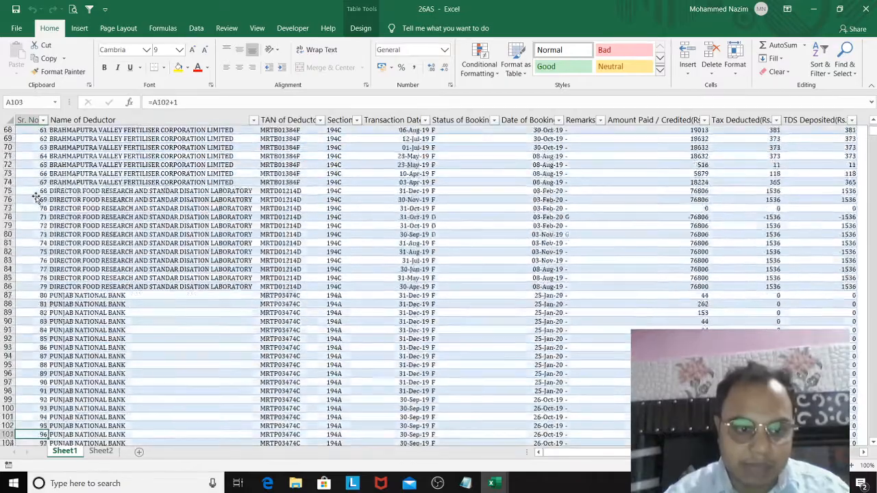
pyautogui.press('Down')
pyautogui.press('Down')
pyautogui.press('Down')
pyautogui.press('Down')
pyautogui.press('Down')
pyautogui.press('Down')
pyautogui.press('Down')
pyautogui.press('Down')
pyautogui.press('Down')
pyautogui.press('Down')
pyautogui.press('Down')
pyautogui.press('Down')
pyautogui.press('Down')
pyautogui.press('Down')
pyautogui.press('Down')
pyautogui.press('Down')
pyautogui.press('Down')
pyautogui.press('Down')
pyautogui.press('Down')
pyautogui.press('Down')
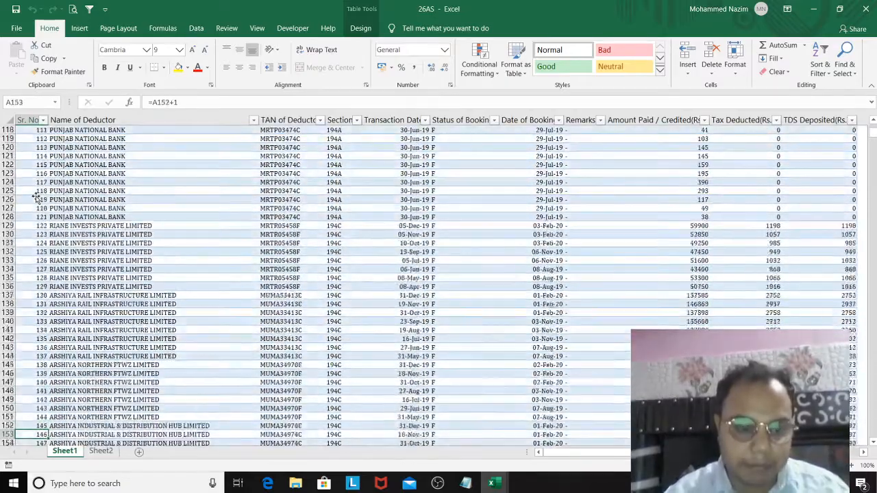
pyautogui.press('Down')
# Step: Examine the last record of the Sheet1 table across its TAN, amount paid and tax columns
pyautogui.press('Up')
pyautogui.press('Up')
pyautogui.press('Up')
pyautogui.press('Up')
pyautogui.press('Up')
pyautogui.press('Up')
pyautogui.press('Up')
pyautogui.press('Up')
pyautogui.press('Up')
pyautogui.press('Up')
pyautogui.press('Up')
pyautogui.press('Up')
pyautogui.press('Right')
pyautogui.press('Right')
pyautogui.press('Right')
pyautogui.press('Right')
pyautogui.press('Right')
pyautogui.press('Right')
pyautogui.press('Right')
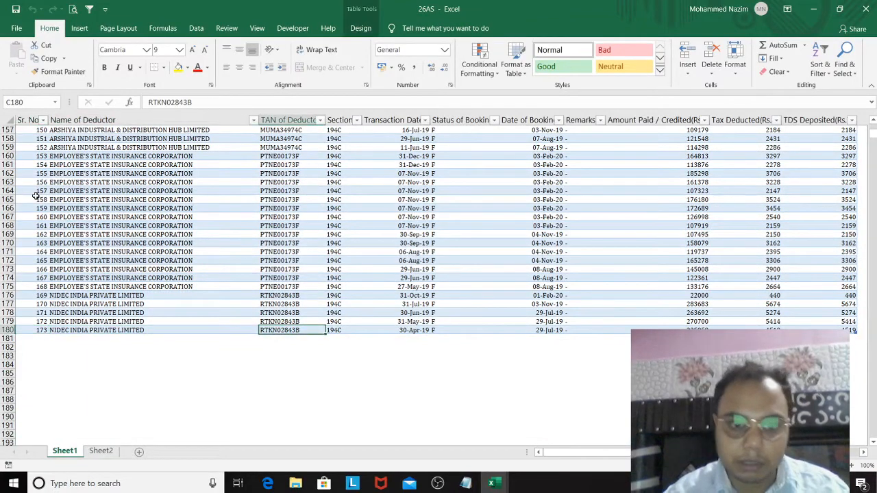
pyautogui.press('Left')
pyautogui.press('Right')
pyautogui.press('Right')
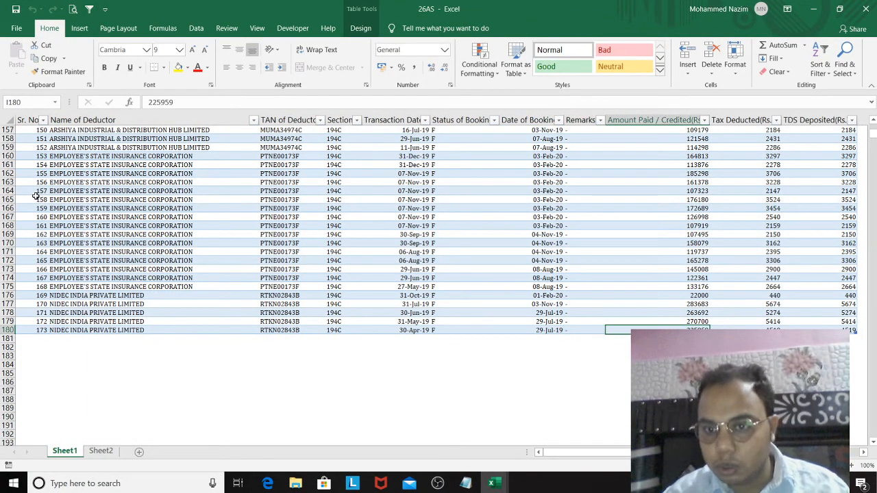
pyautogui.press('Right')
pyautogui.press('Right')
pyautogui.press('Right')
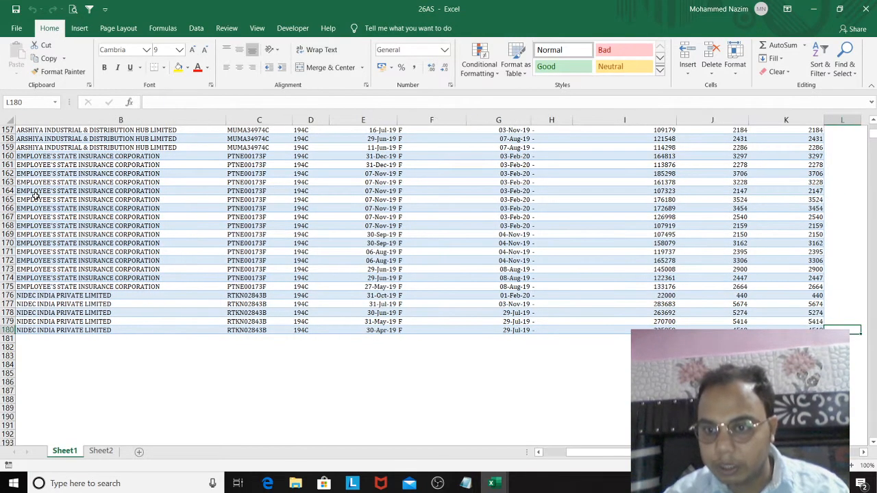
pyautogui.press('Left')
pyautogui.press('Left')
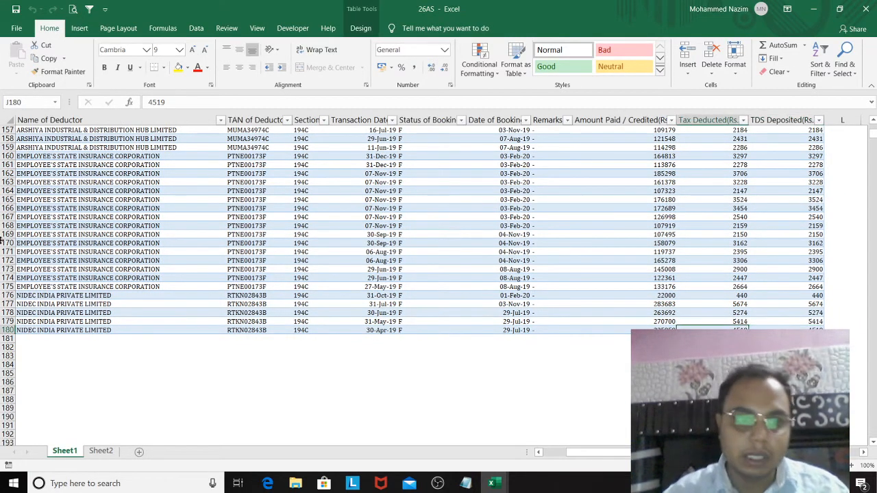
# Step: Look through the original deductor blocks in the Sheet2 backup, going down the Section column to the sheet's end
pyautogui.click(109, 452)
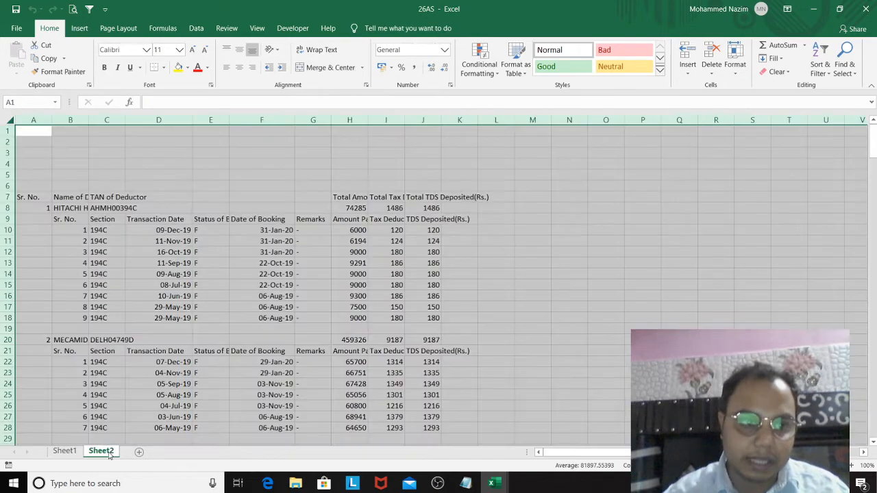
pyautogui.click(94, 381)
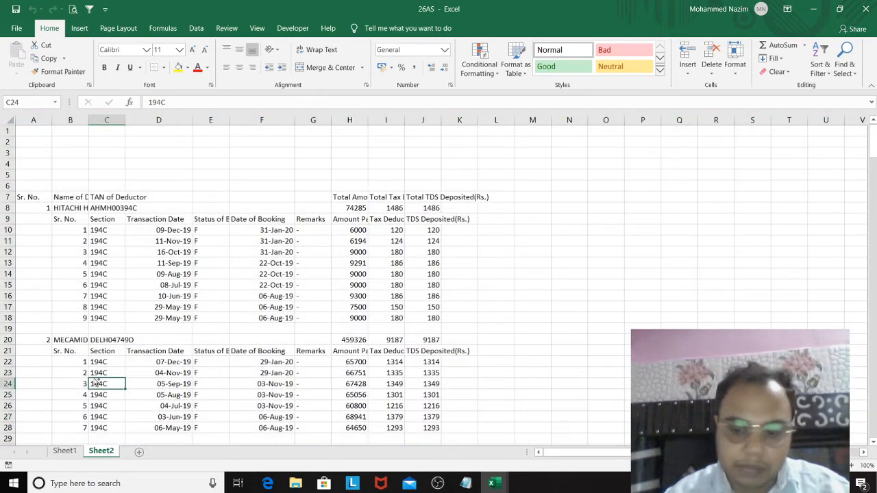
pyautogui.hotkey('ctrl', 'shift', 'Down')
pyautogui.hotkey('ctrl', 'shift', 'Down')
pyautogui.press('Up')
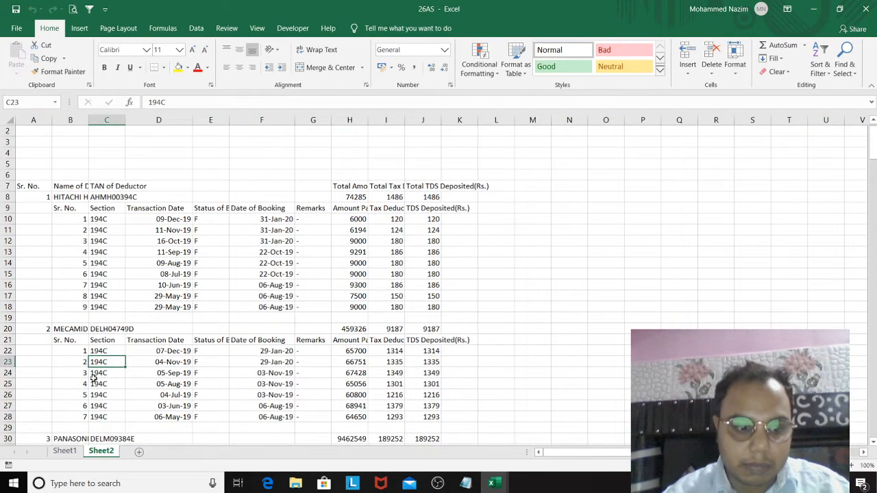
pyautogui.press('Down')
pyautogui.hotkey('ctrl', 'Down')
pyautogui.hotkey('ctrl', 'Down')
pyautogui.hotkey('ctrl', 'Down')
pyautogui.hotkey('ctrl', 'Down')
pyautogui.hotkey('ctrl', 'Down')
pyautogui.hotkey('ctrl', 'Down')
pyautogui.hotkey('ctrl', 'Down')
pyautogui.hotkey('ctrl', 'Down')
pyautogui.hotkey('ctrl', 'Down')
pyautogui.hotkey('ctrl', 'Down')
pyautogui.hotkey('ctrl', 'Down')
pyautogui.hotkey('ctrl', 'Down')
pyautogui.hotkey('ctrl', 'Down')
pyautogui.hotkey('ctrl', 'Down')
pyautogui.hotkey('ctrl', 'Down')
pyautogui.hotkey('ctrl', 'Down')
pyautogui.hotkey('ctrl', 'Down')
pyautogui.hotkey('ctrl', 'Down')
pyautogui.hotkey('ctrl', 'Down')
pyautogui.hotkey('ctrl', 'Down')
pyautogui.hotkey('ctrl', 'Down')
pyautogui.hotkey('ctrl', 'Down')
pyautogui.hotkey('ctrl', 'Down')
pyautogui.hotkey('ctrl', 'Down')
pyautogui.hotkey('ctrl', 'Down')
pyautogui.hotkey('ctrl', 'Down')
pyautogui.hotkey('ctrl', 'Down')
pyautogui.hotkey('ctrl', 'Down')
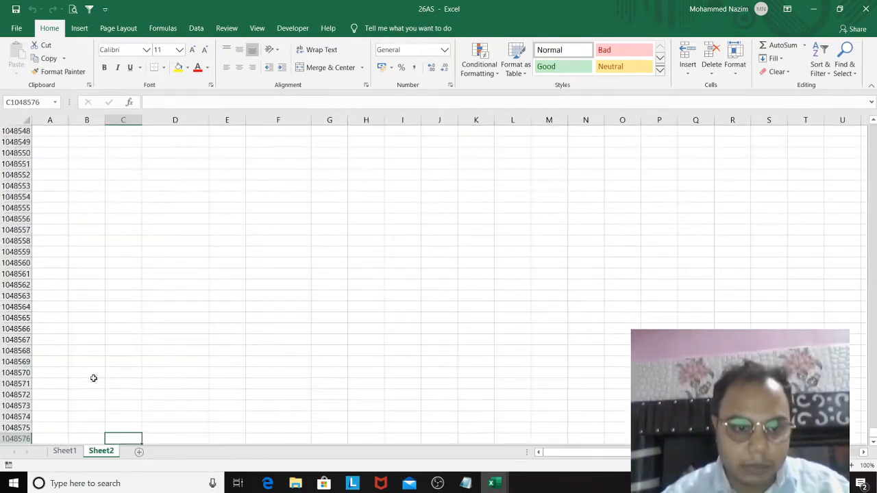
# Step: Examine the last deductor's transactions in Sheet2, reading the final row across to its amount paid
pyautogui.hotkey('ctrl', 'Up')
pyautogui.hotkey('ctrl', 'Up')
pyautogui.hotkey('ctrl', 'Down')
pyautogui.hotkey('ctrl', 'Down')
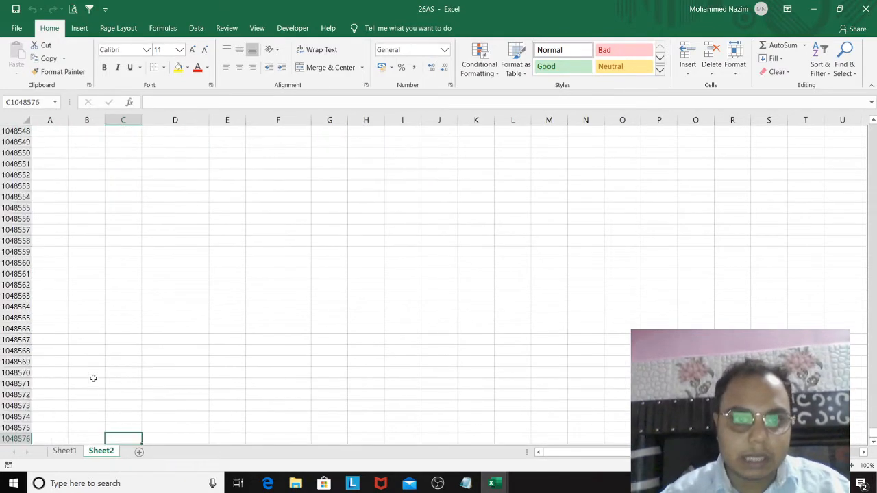
pyautogui.hotkey('ctrl', 'Up')
pyautogui.press('Up')
pyautogui.press('Up')
pyautogui.press('Up')
pyautogui.press('Up')
pyautogui.press('Up')
pyautogui.press('Up')
pyautogui.press('Up')
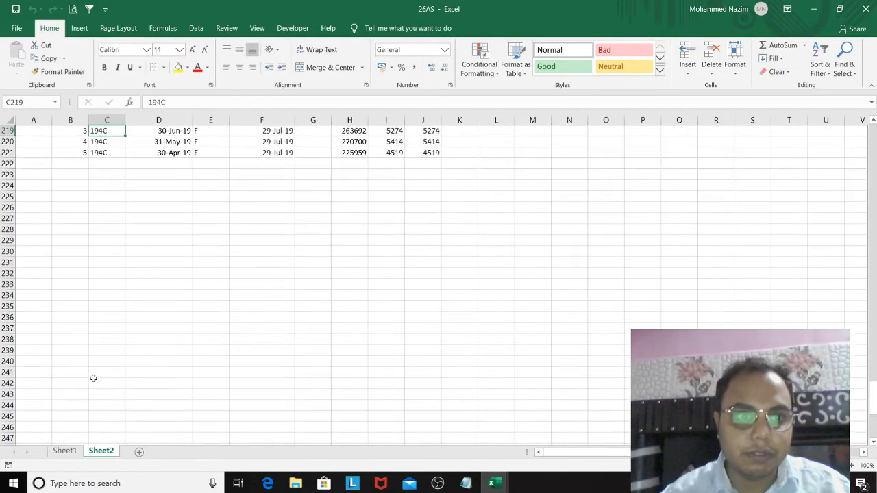
pyautogui.press('Down')
pyautogui.press('Down')
pyautogui.press('Down')
pyautogui.press('Down')
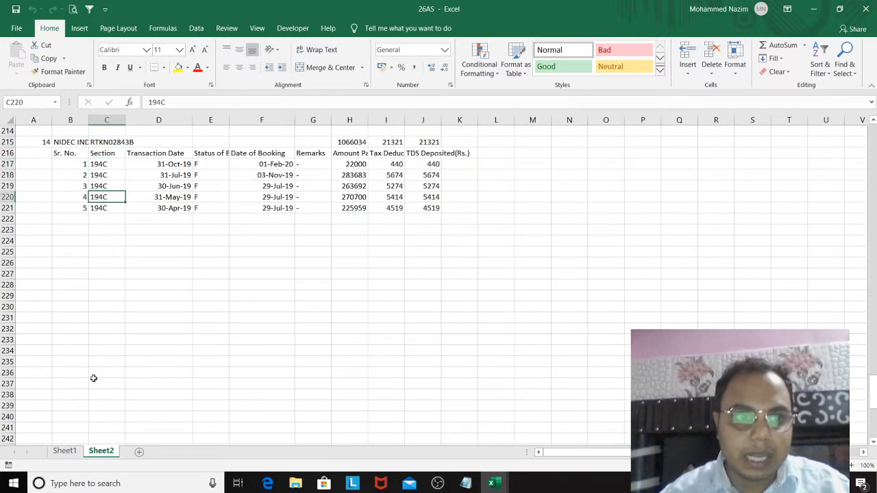
pyautogui.press('Right')
pyautogui.press('Right')
pyautogui.press('Right')
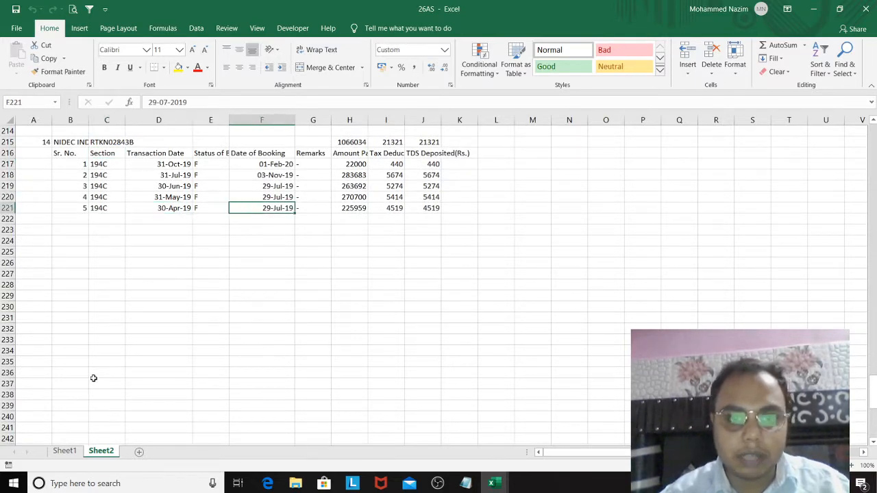
pyautogui.press('Right')
pyautogui.press('Right')
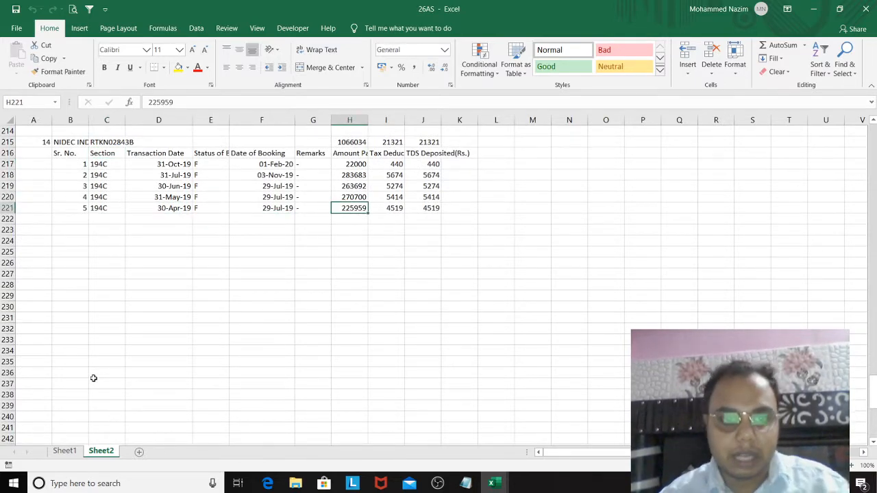
# Step: Compare the final transaction's TDS deposited in the Sheet2 backup with the last record of the Sheet1 table
pyautogui.click(66, 451)
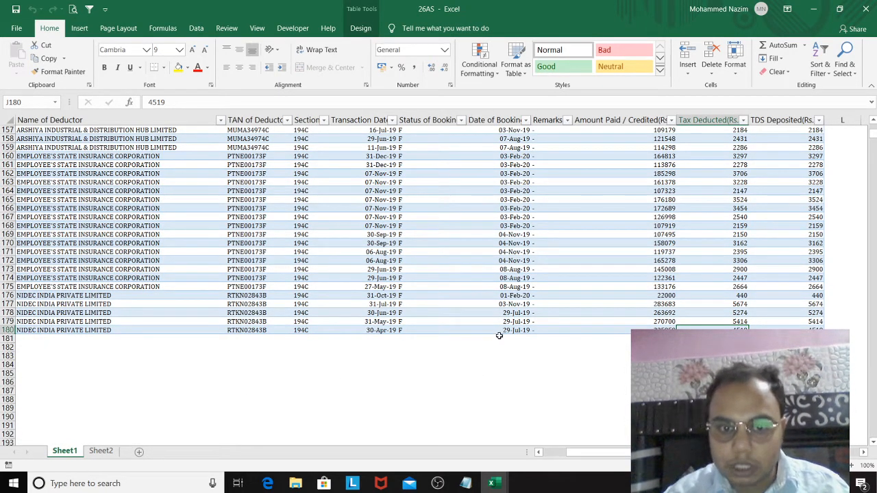
pyautogui.click(101, 452)
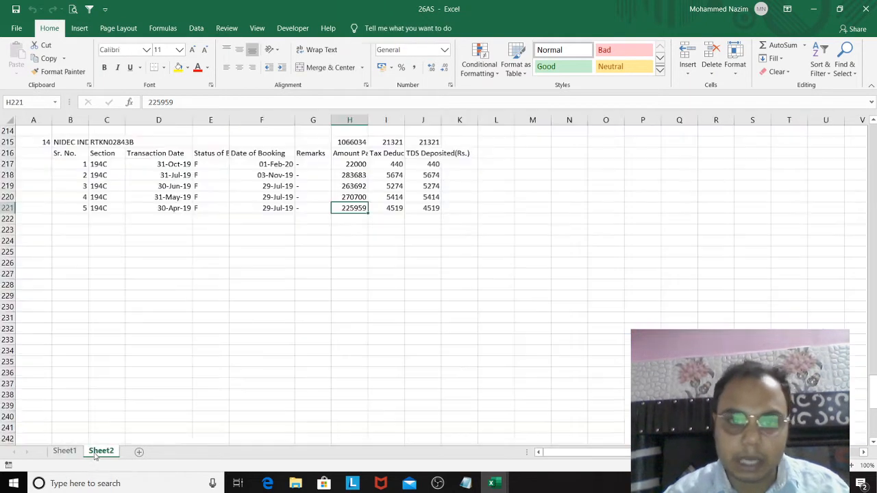
pyautogui.click(426, 207)
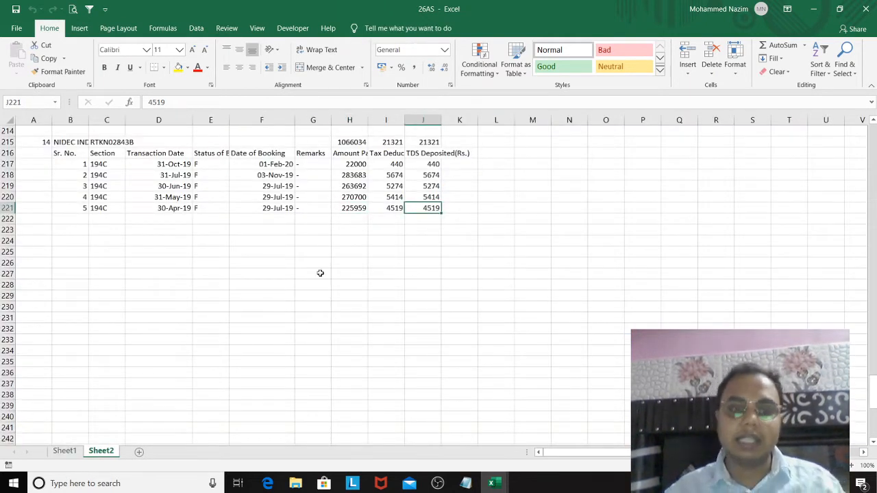
pyautogui.click(65, 452)
# Step: Filter the Sheet1 table's Name of Deductor column to show only DIRECTOR FOOD RESEARCH AND STANDAR DISATION LABORATORY
pyautogui.click(277, 286)
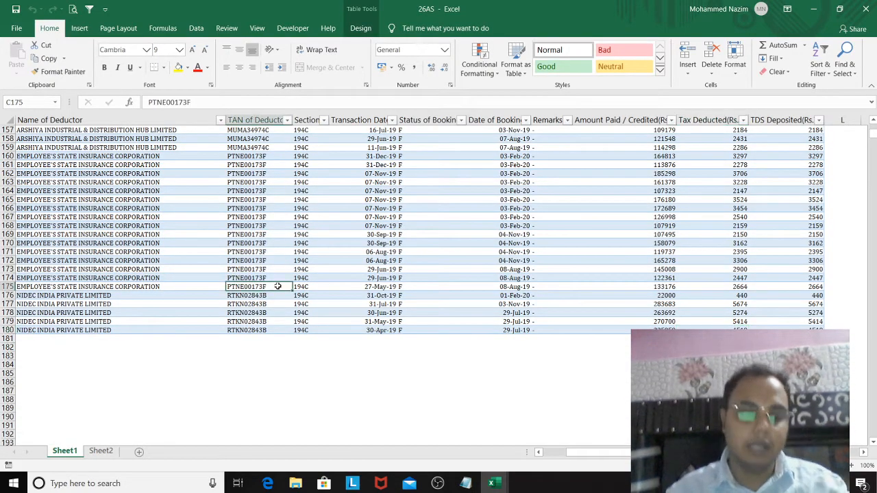
pyautogui.hotkey('ctrl', 'Up')
pyautogui.hotkey('ctrl', 'Up')
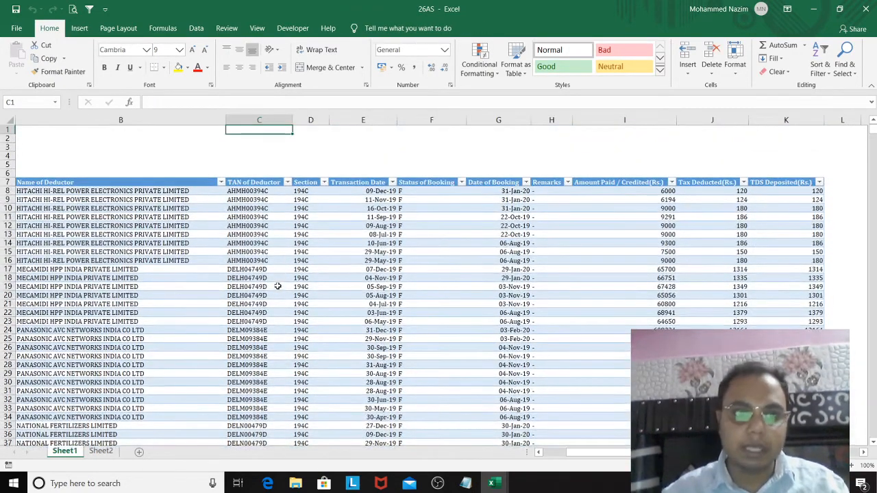
pyautogui.click(201, 182)
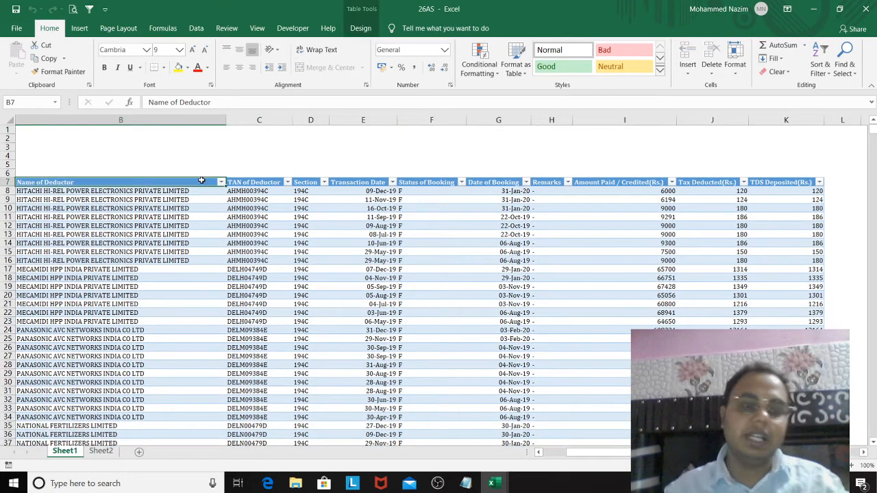
pyautogui.click(222, 183)
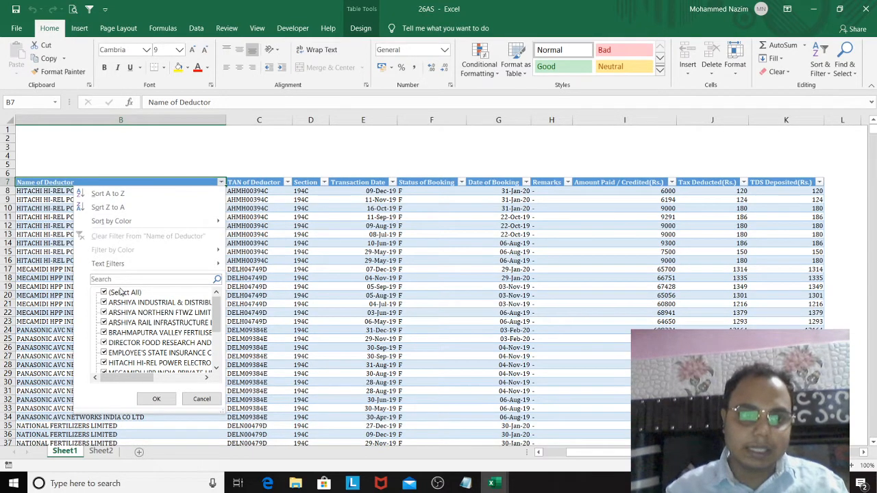
pyautogui.click(121, 293)
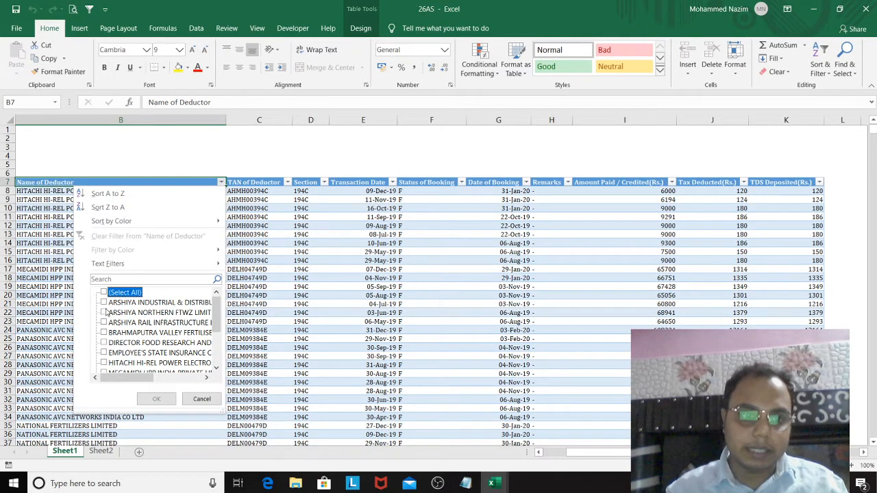
pyautogui.click(105, 343)
pyautogui.click(151, 400)
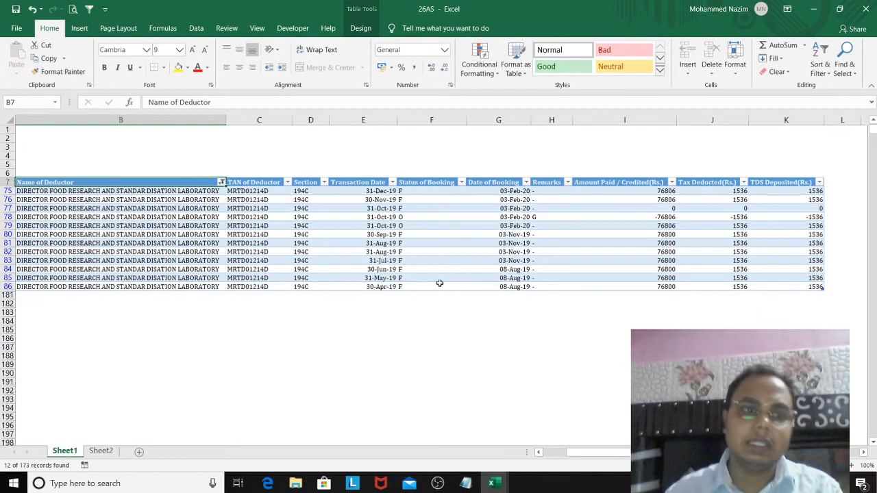
# Step: Reselect all deductors in the Name of Deductor filter to show every record again
pyautogui.click(223, 183)
pyautogui.click(131, 294)
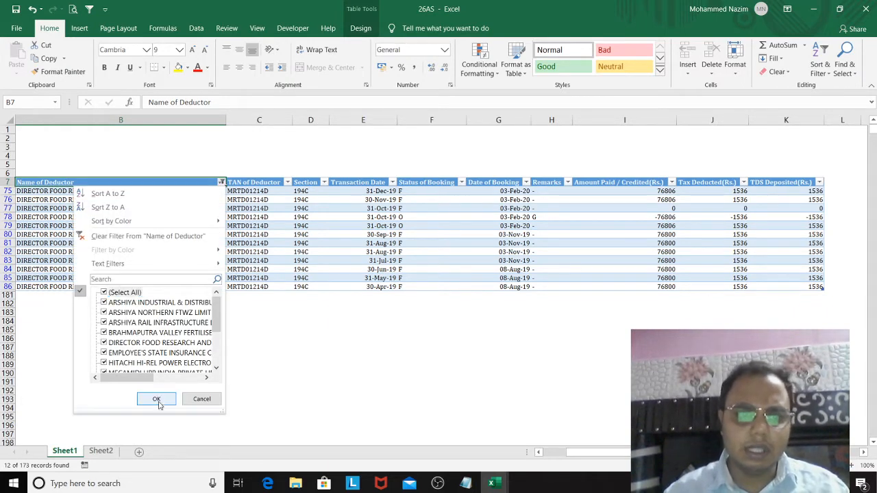
pyautogui.click(156, 400)
# Step: Create a PivotTable from the whole Sheet1 table, Table8, on a new worksheet
pyautogui.click(255, 227)
pyautogui.click(173, 216)
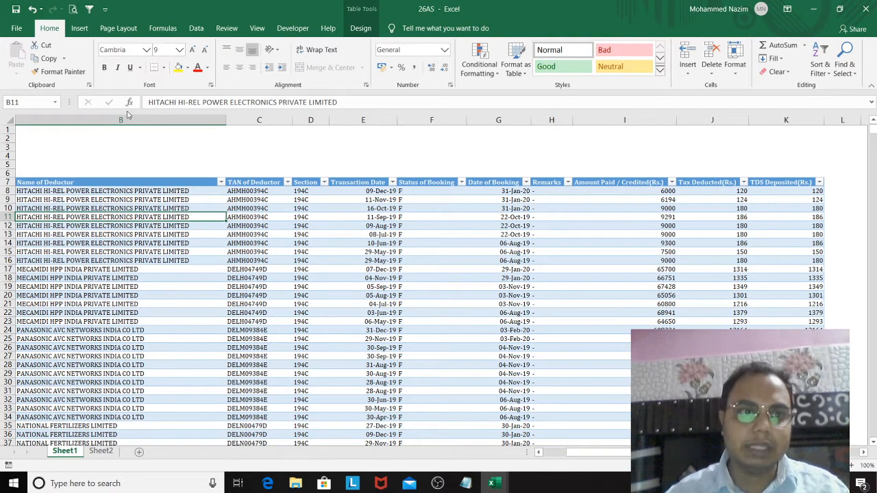
pyautogui.click(81, 31)
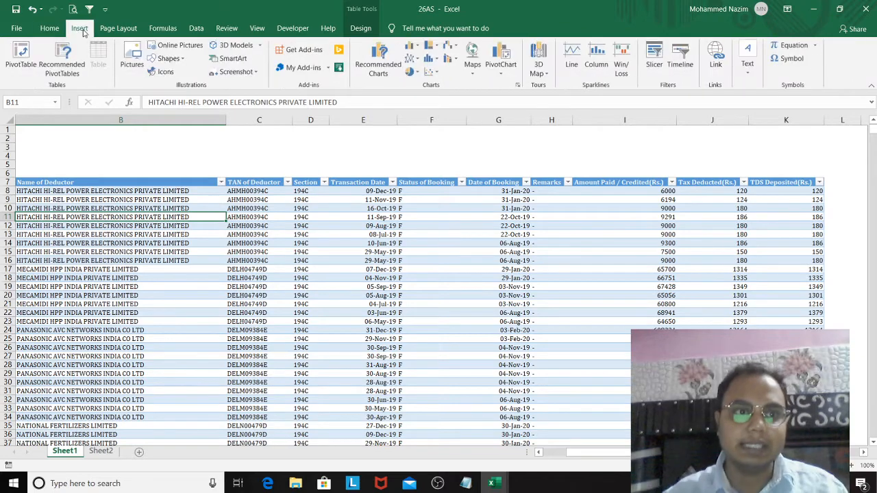
pyautogui.click(32, 58)
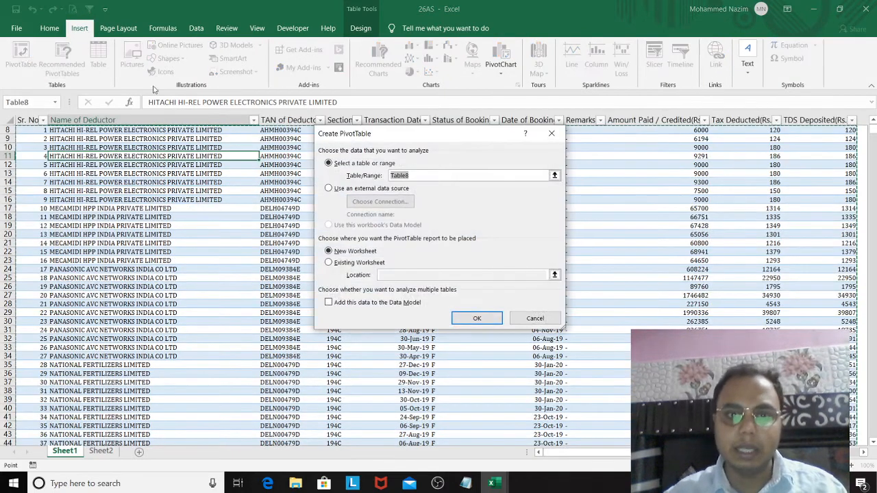
pyautogui.click(477, 318)
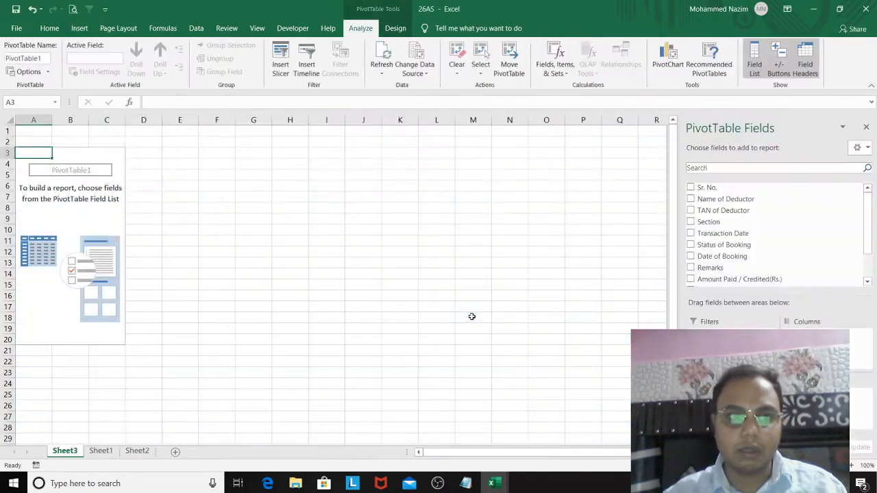
# Step: Summarise the PivotTable by Name of Deductor, summing Amount Paid / Credited(Rs.), Tax Deducted(Rs.) and TDS Deposited(Rs.)
pyautogui.click(690, 200)
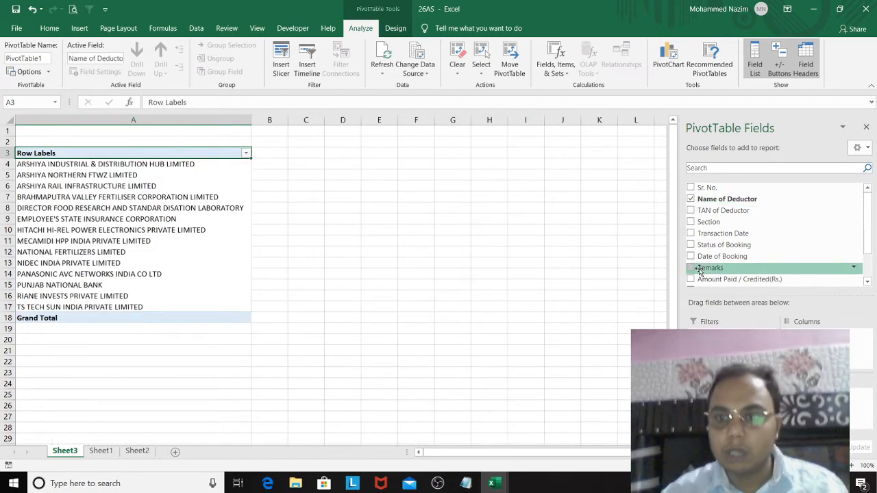
pyautogui.click(868, 283)
pyautogui.click(869, 283)
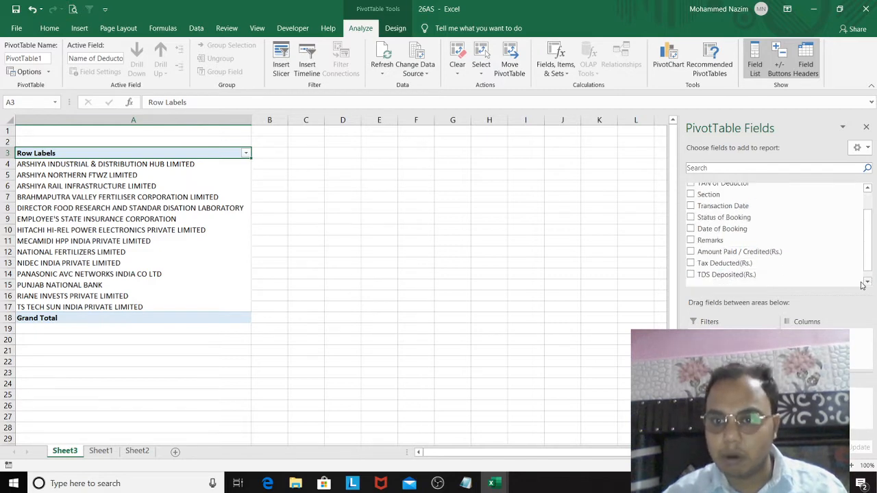
pyautogui.click(691, 252)
pyautogui.click(691, 263)
pyautogui.click(691, 274)
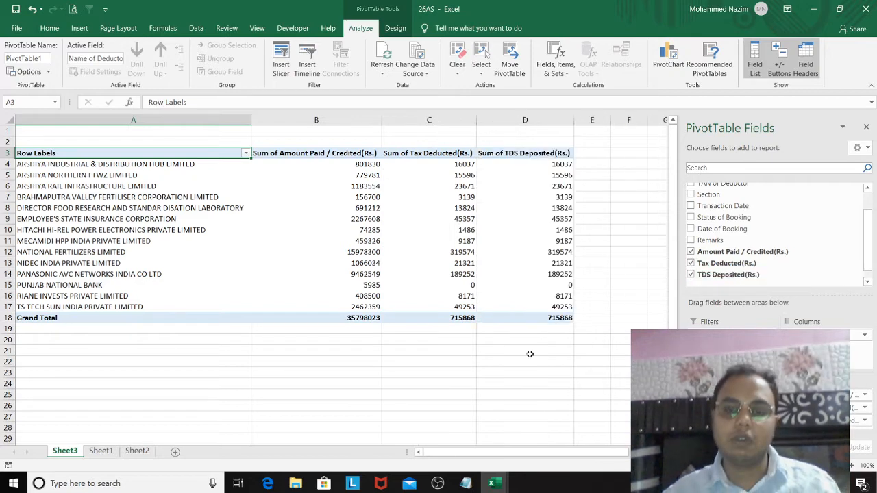
pyautogui.click(469, 400)
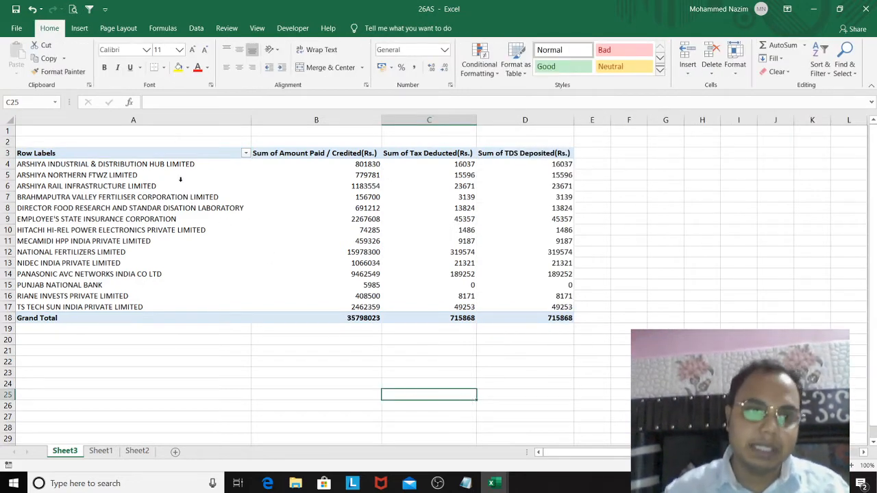
# Step: Examine the PivotTable's deductor-wise amounts, tax deducted and TDS deposited, including the Grand Total row
pyautogui.click(190, 165)
pyautogui.press('Down')
pyautogui.press('Right')
pyautogui.press('Right')
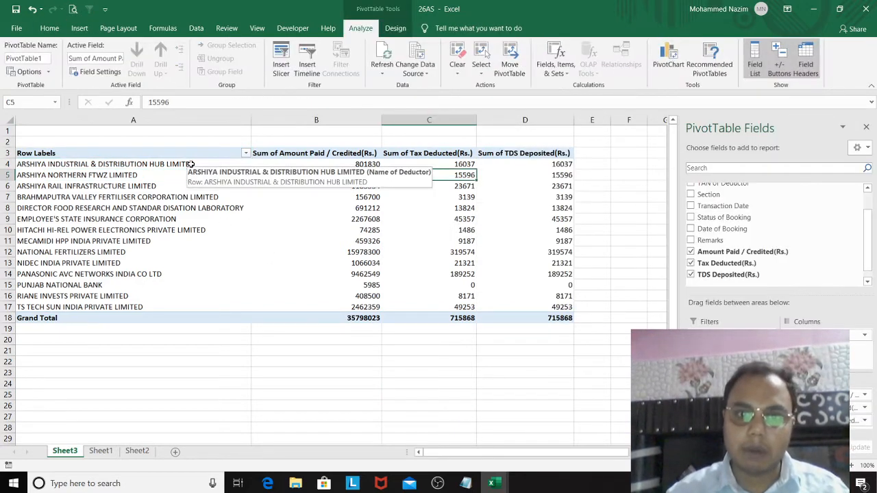
pyautogui.press('Right')
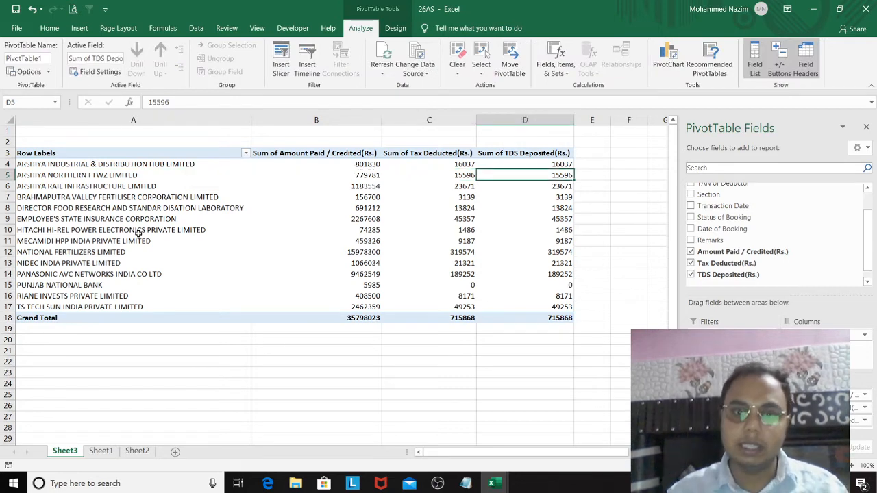
pyautogui.click(358, 316)
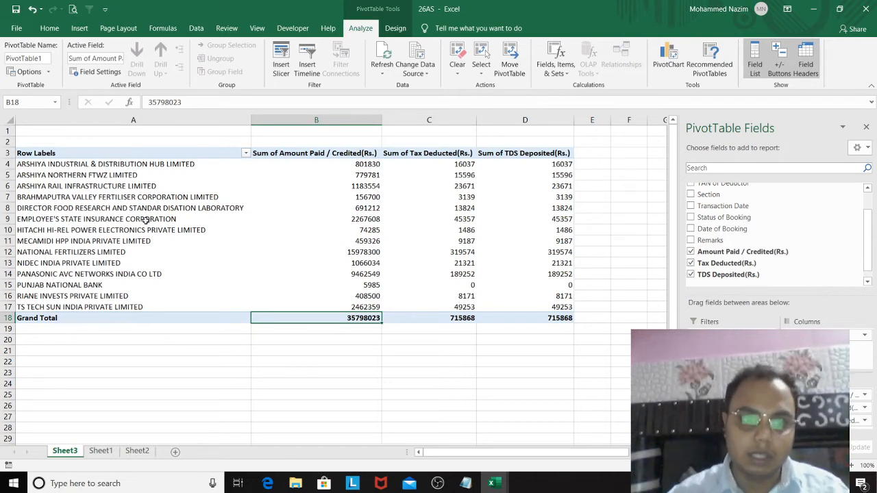
pyautogui.click(153, 321)
pyautogui.click(626, 351)
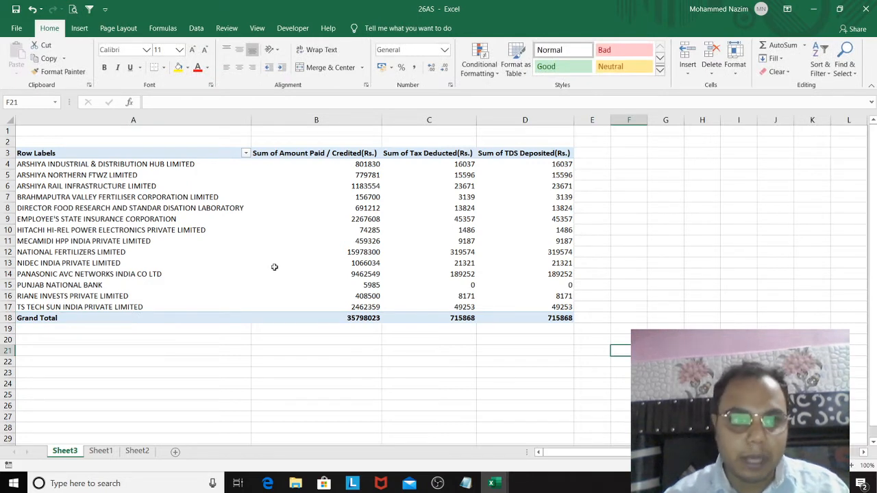
pyautogui.moveTo(274, 268)
pyautogui.moveTo(146, 178)
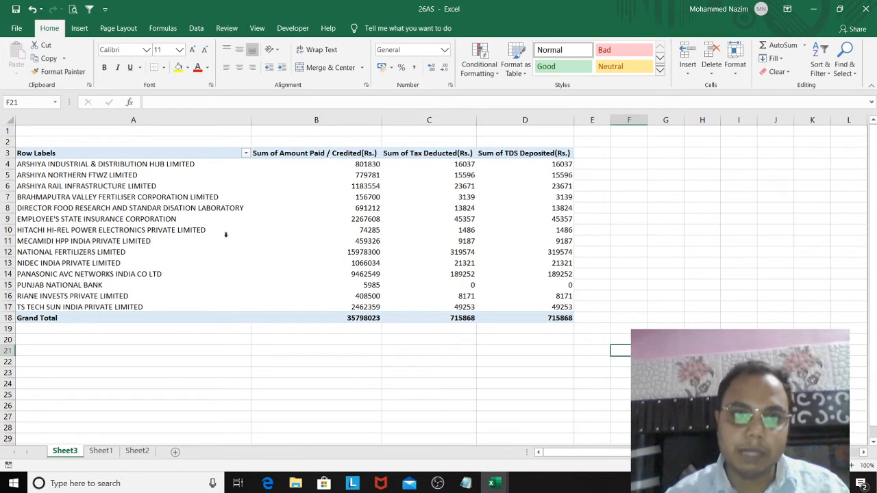
# Step: Open the program options at the Quick Access Toolbar customization page
pyautogui.click(292, 28)
pyautogui.click(105, 9)
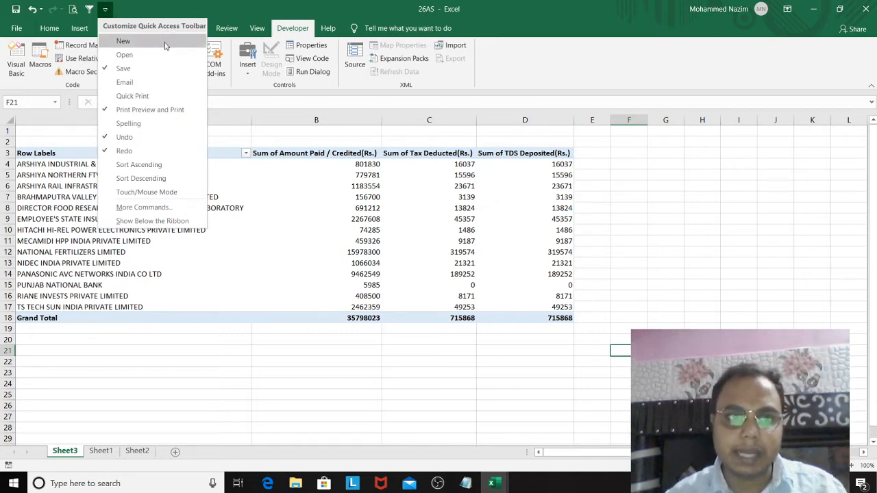
pyautogui.click(175, 208)
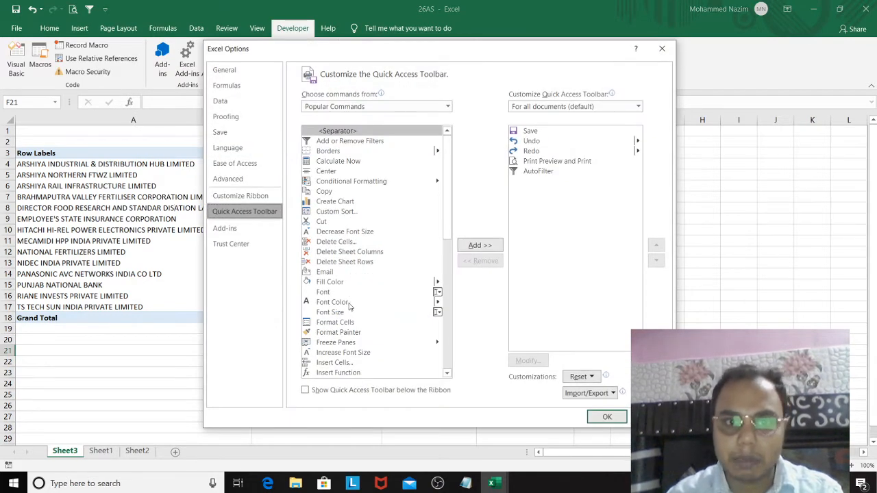
pyautogui.click(407, 108)
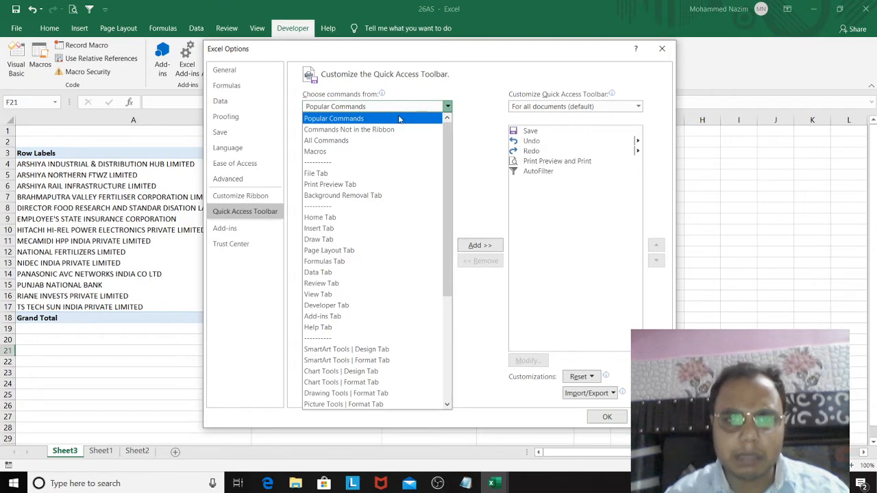
pyautogui.click(390, 130)
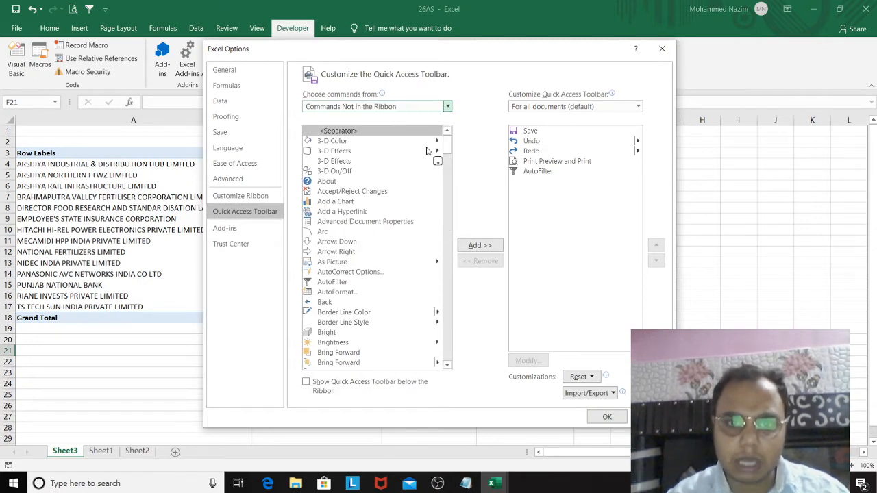
pyautogui.moveTo(446, 149); pyautogui.dragTo(461, 324)
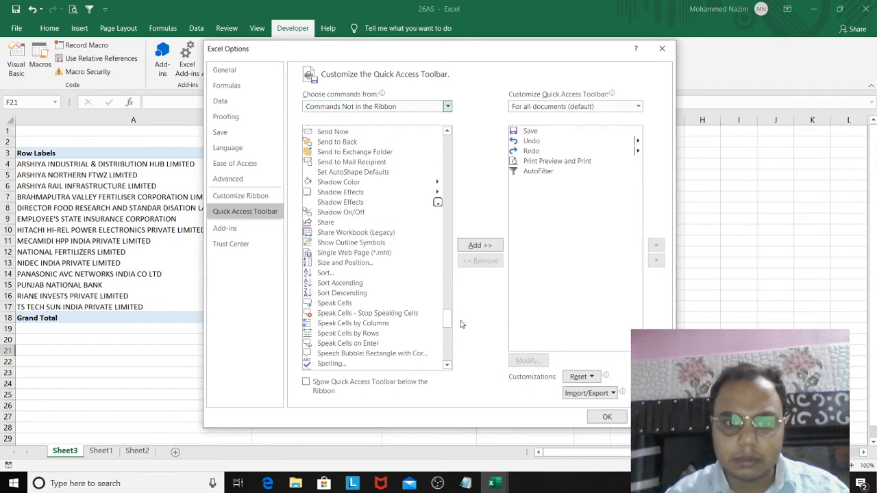
pyautogui.click(230, 179)
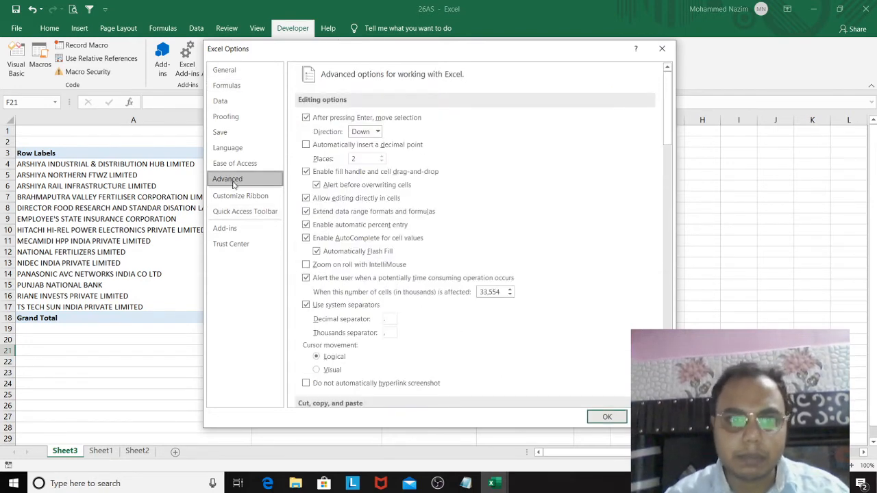
# Step: Turn the Developer tab off and on again in the ribbon customization's Main Tabs, and apply the options
pyautogui.click(233, 196)
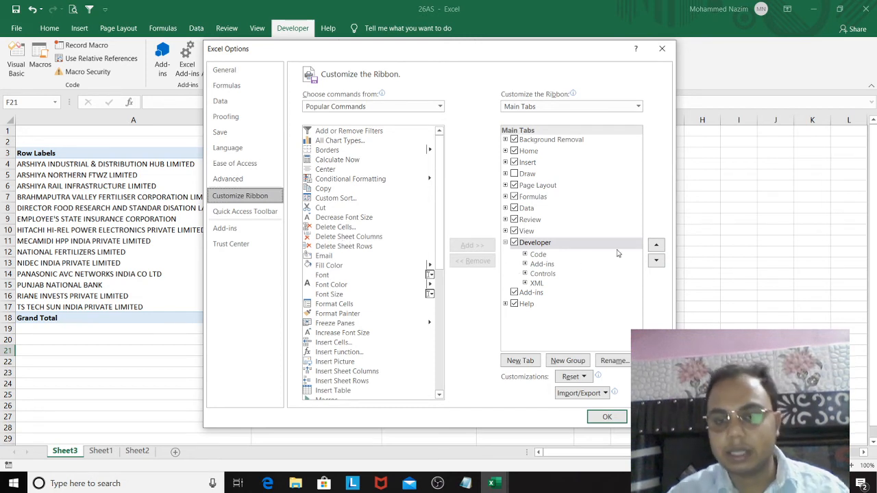
pyautogui.click(514, 244)
pyautogui.click(515, 243)
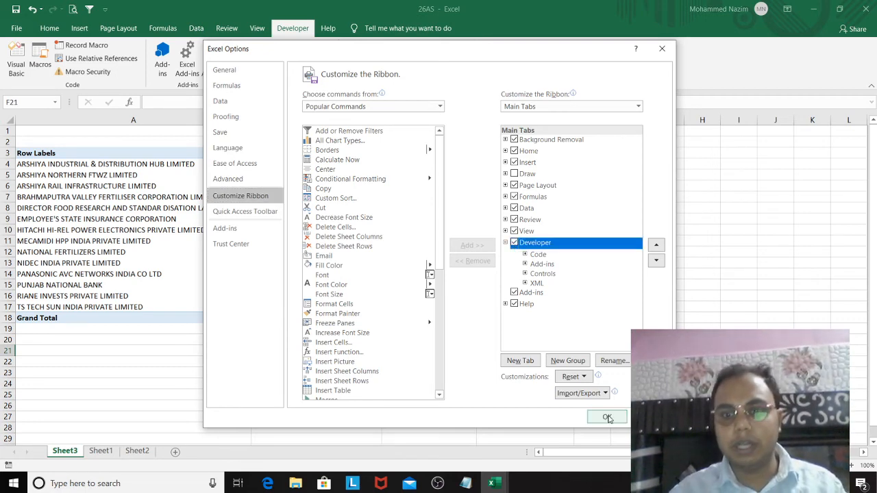
pyautogui.click(607, 417)
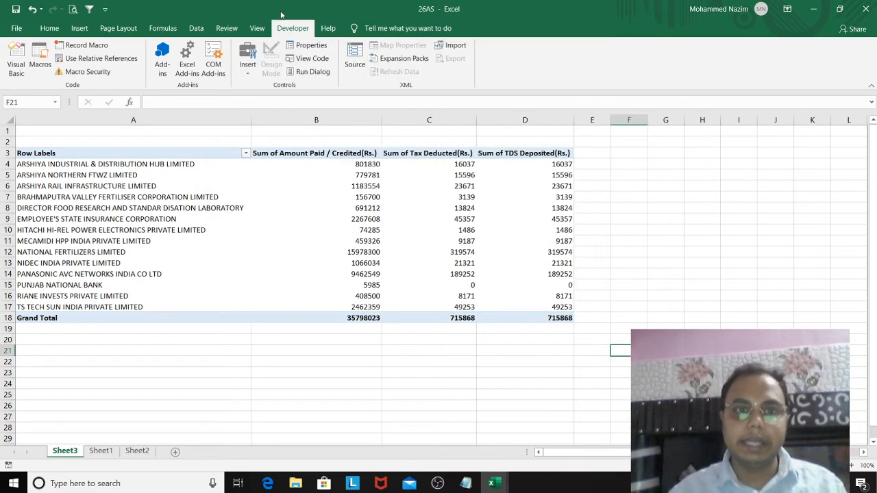
# Step: Look over the Sheet1 source table and return to the PivotTable in Sheet3
pyautogui.click(178, 219)
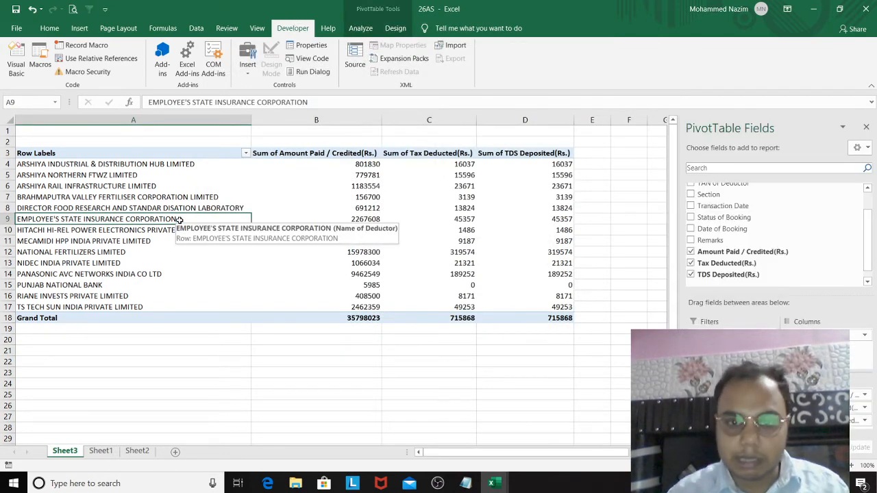
pyautogui.click(101, 454)
pyautogui.click(77, 454)
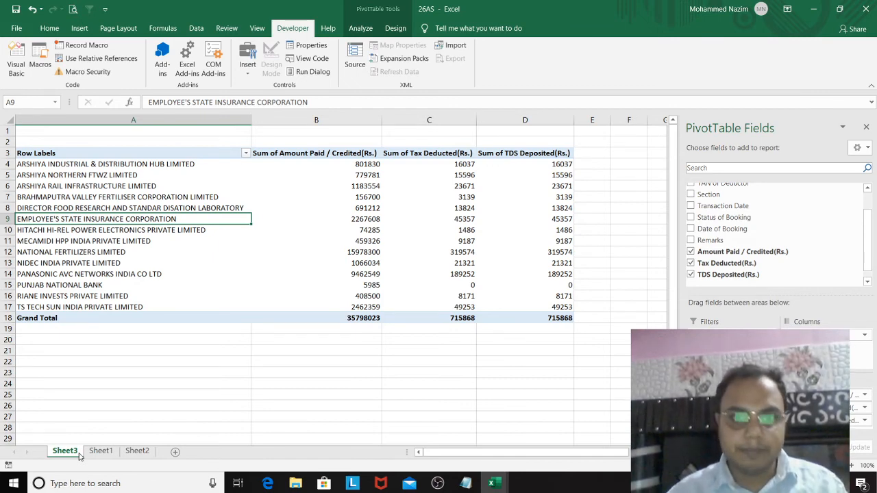
pyautogui.click(439, 483)
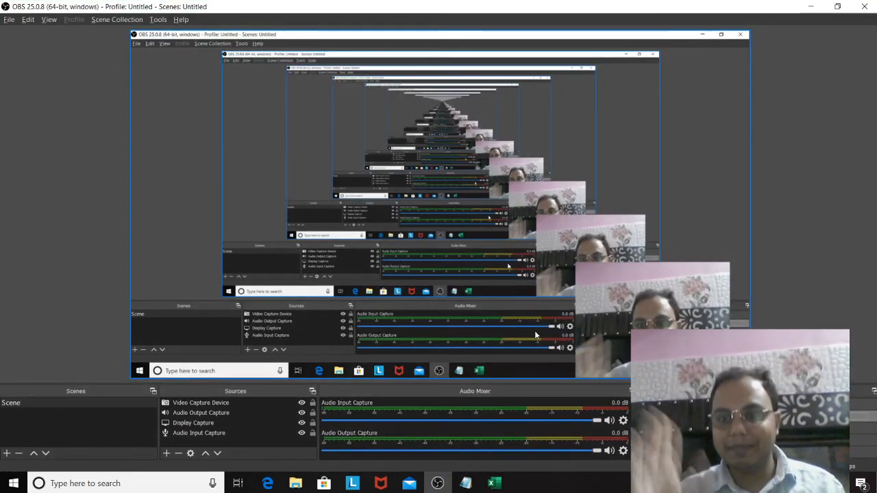